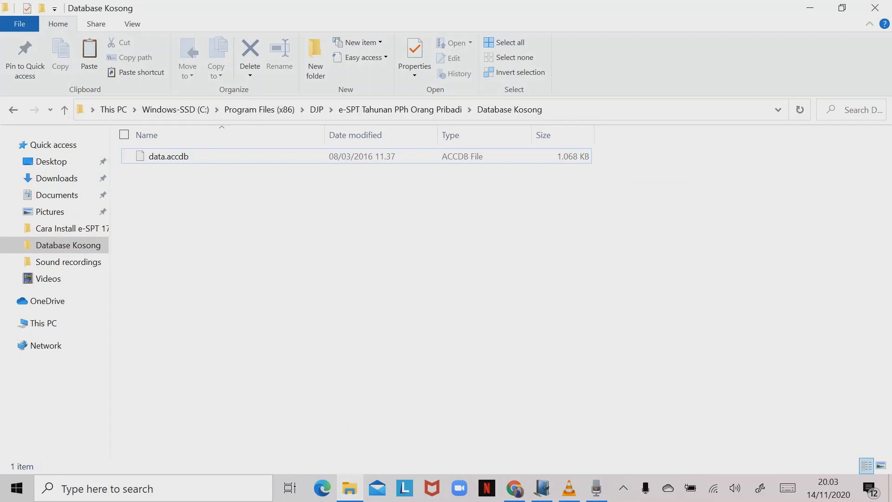
- Duplicate data.accdb in the Database Kosong folder, allowing the admin prompt
{"action": "left_click", "coordinate": [168, 157]}
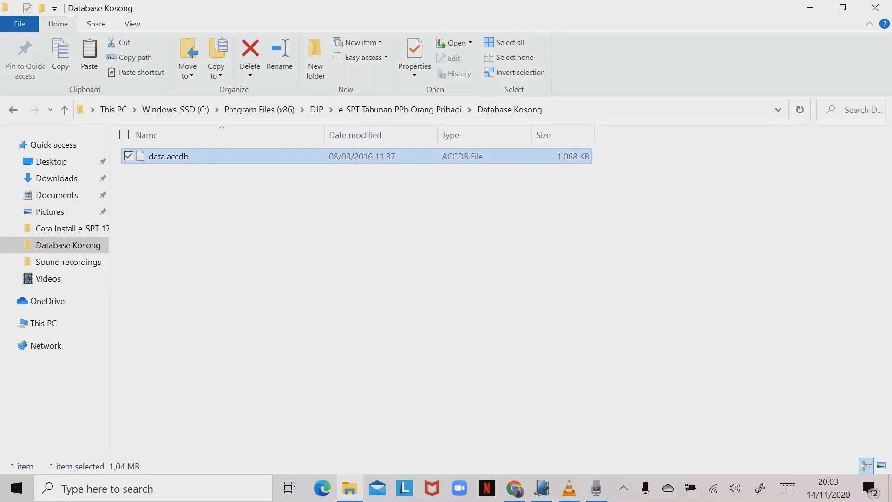
{"action": "key", "text": "ctrl+v"}
{"action": "key", "text": "Return"}
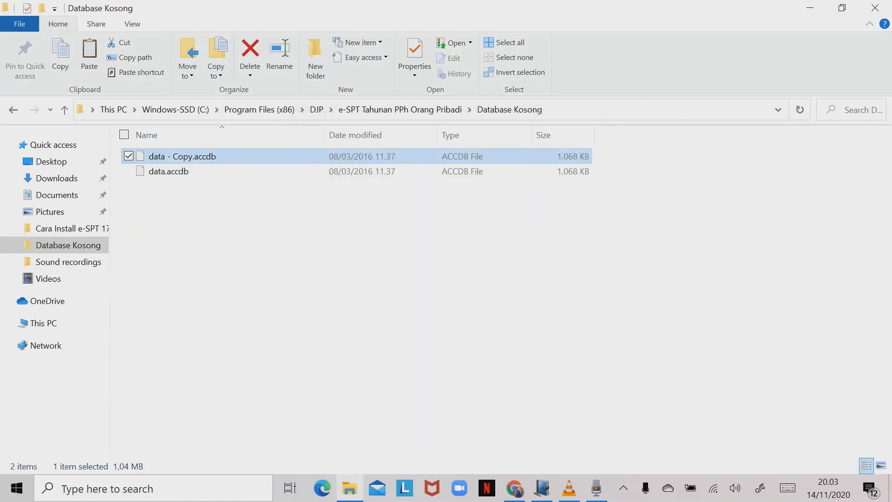
- Rename the copy after the taxpayer's name and bring up the e-SPT program
{"action": "right_click", "coordinate": [183, 156]}
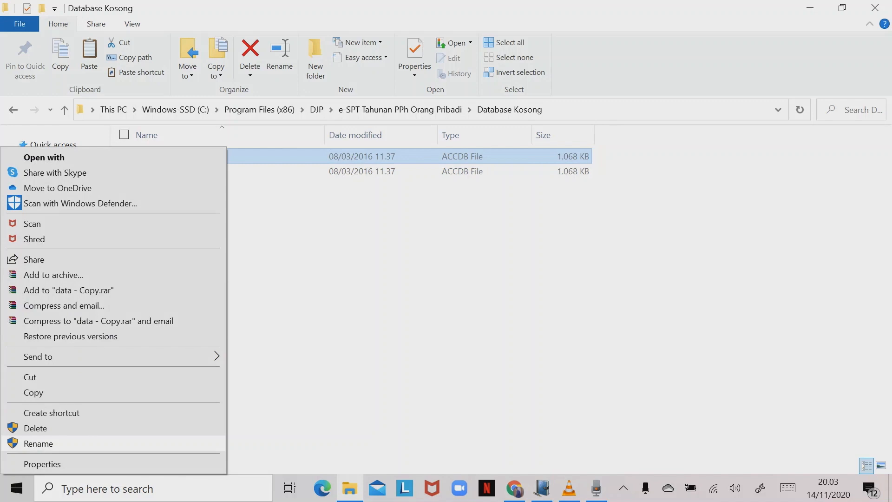
{"action": "left_click", "coordinate": [38, 443]}
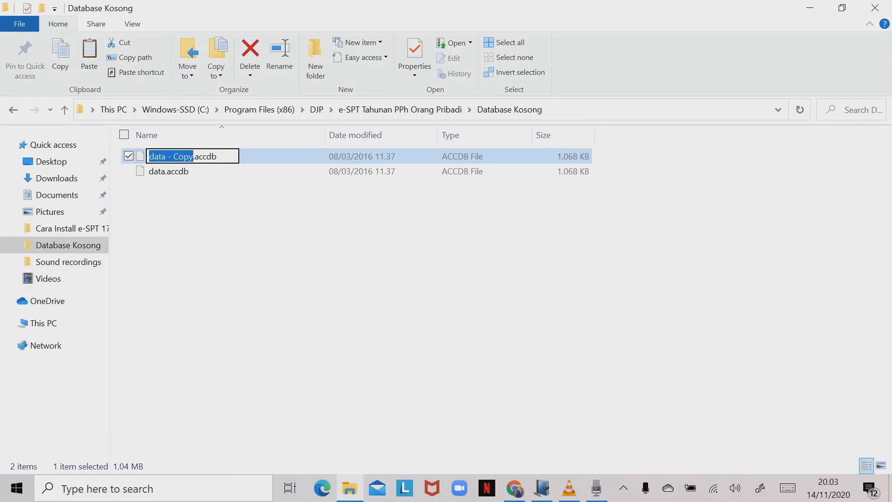
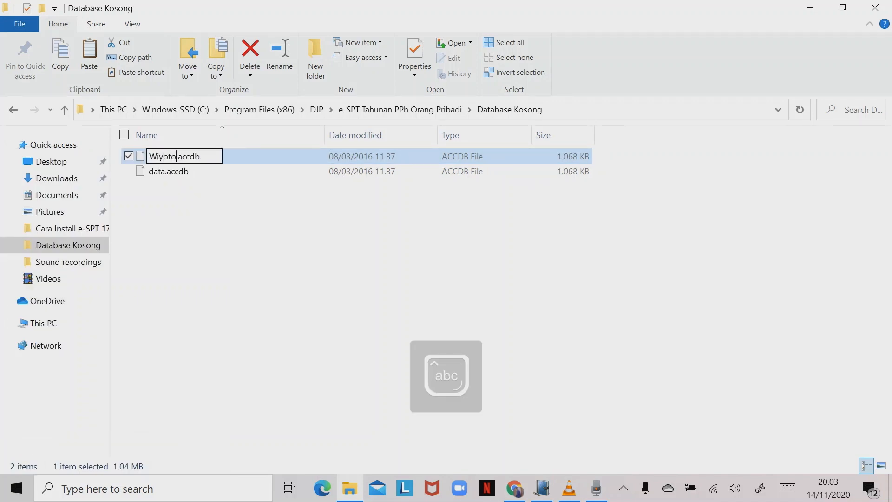
{"action": "key", "text": "Return"}
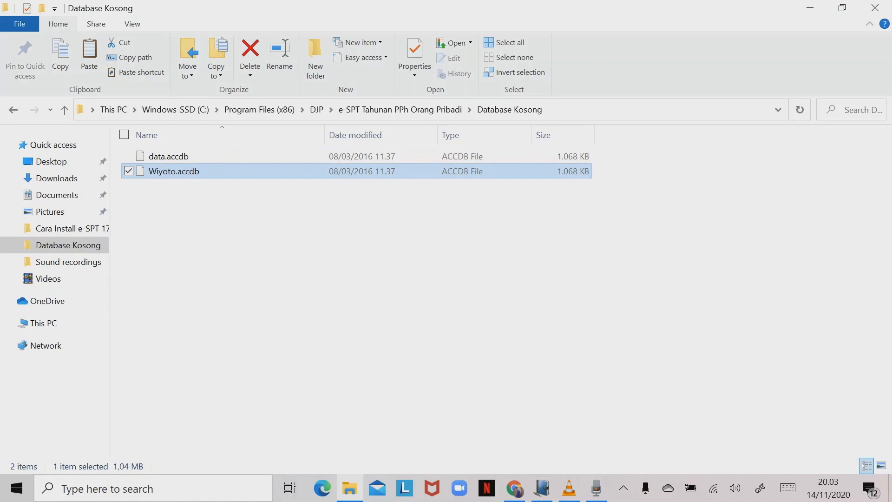
{"action": "left_click", "coordinate": [542, 488]}
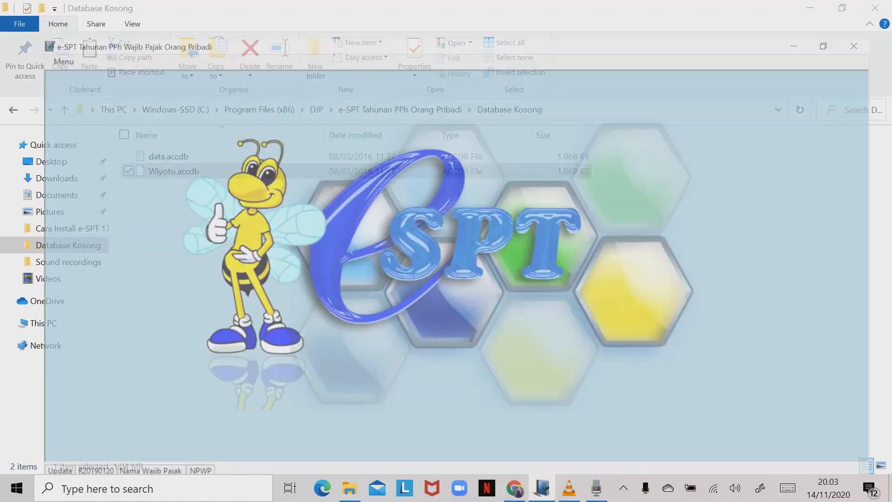
- Connect e-SPT to the taxpayer's copied database in Database Kosong and log in
{"action": "left_click", "coordinate": [21, 25]}
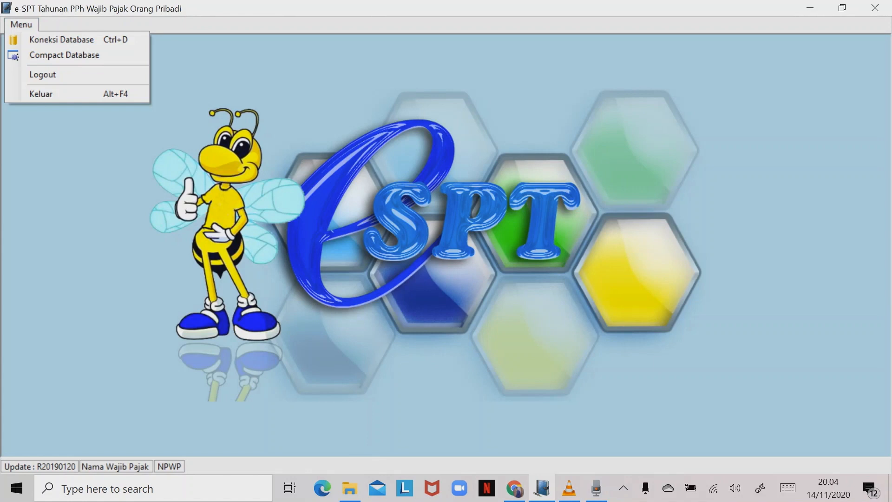
{"action": "left_click", "coordinate": [61, 39]}
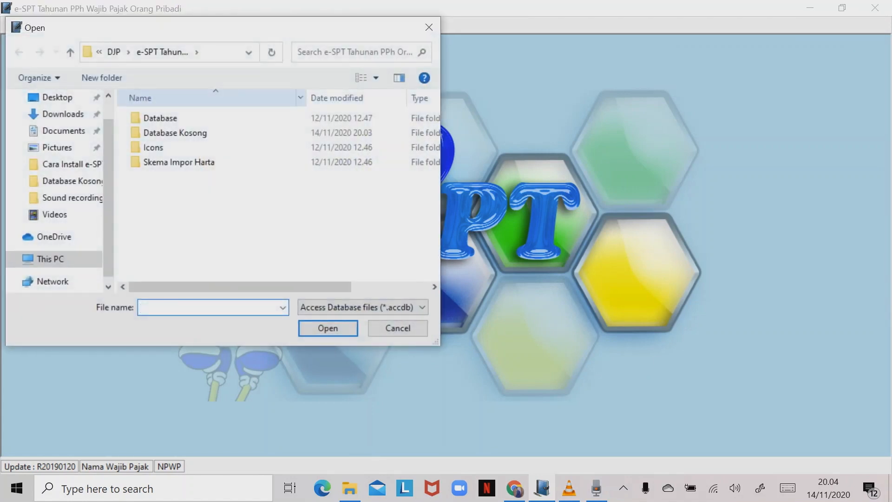
{"action": "double_click", "coordinate": [186, 133]}
{"action": "double_click", "coordinate": [186, 134]}
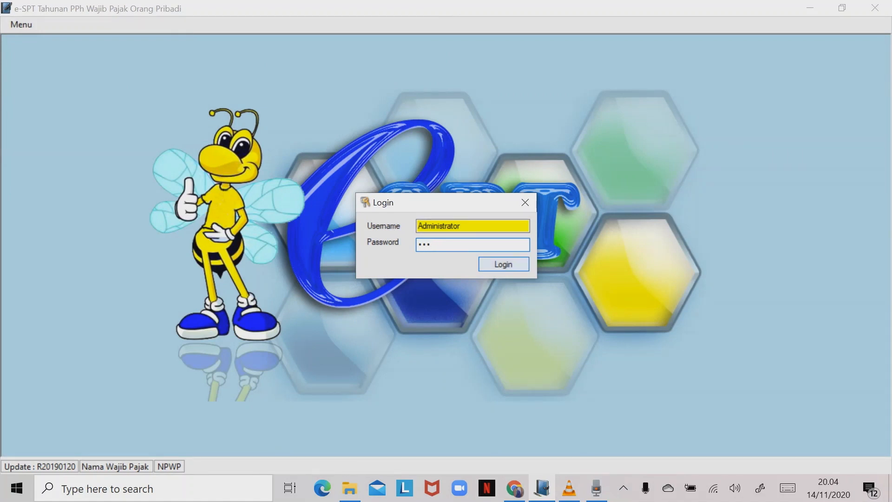
{"action": "left_click", "coordinate": [504, 264]}
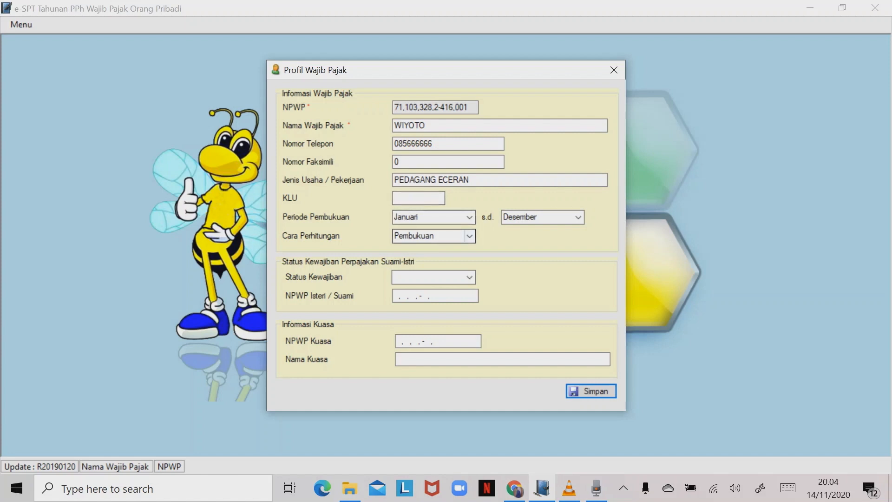
- Set Cara Perhitungan to Pencatatan and save the taxpayer profile
{"action": "left_click", "coordinate": [470, 236]}
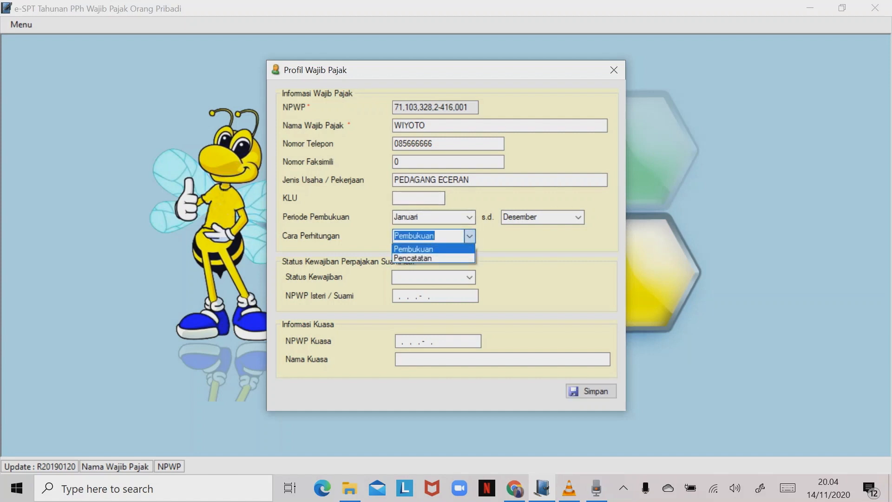
{"action": "left_click", "coordinate": [413, 259]}
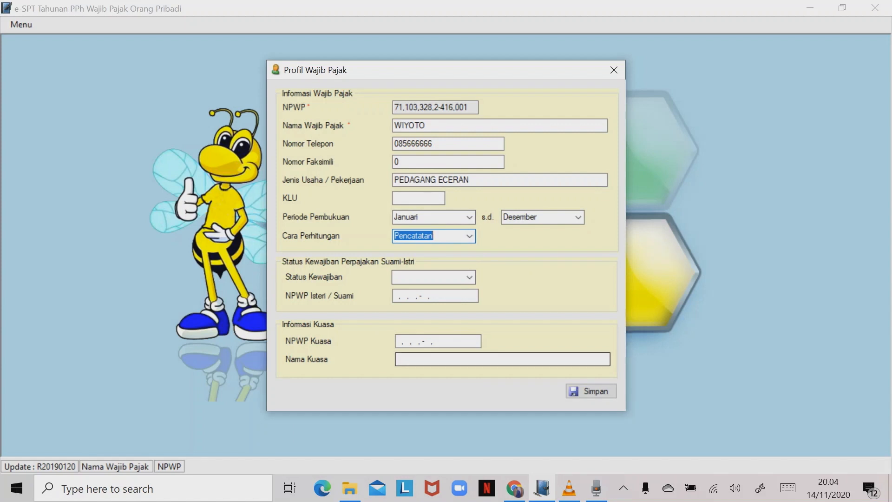
{"action": "left_click", "coordinate": [592, 391]}
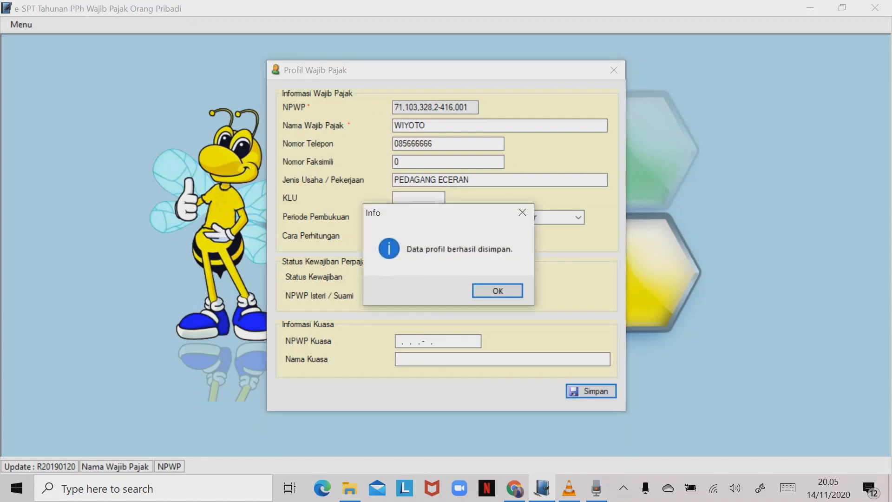
{"action": "key", "text": "Return"}
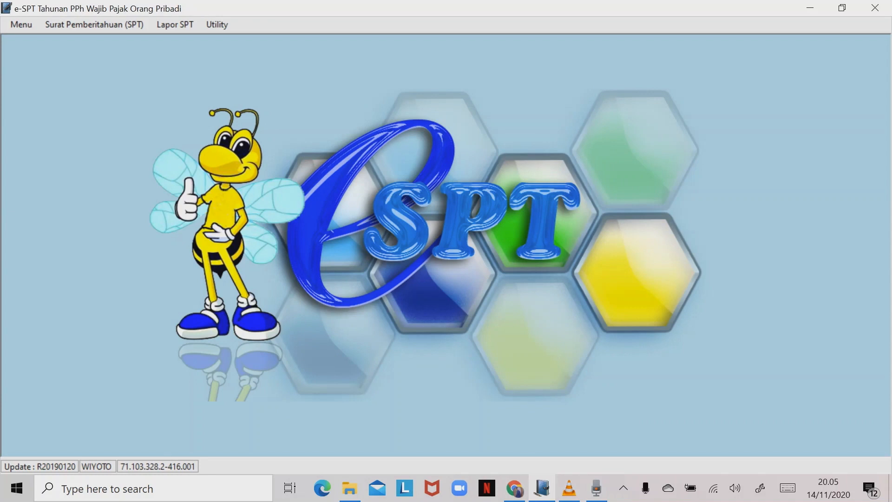
- Create a new SPT Tahunan OP 1770 via Buat SPT Baru for Tahun Pajak 2019
{"action": "key", "text": "alt"}
{"action": "key", "text": "Down"}
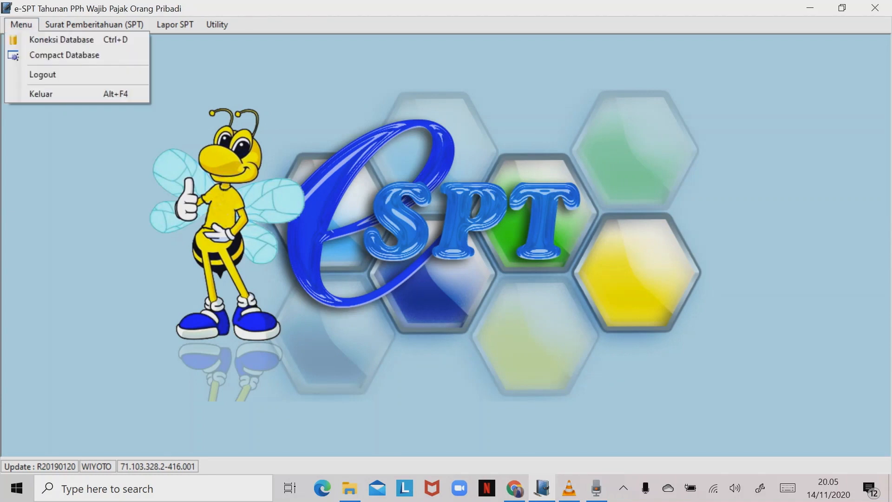
{"action": "key", "text": "Right"}
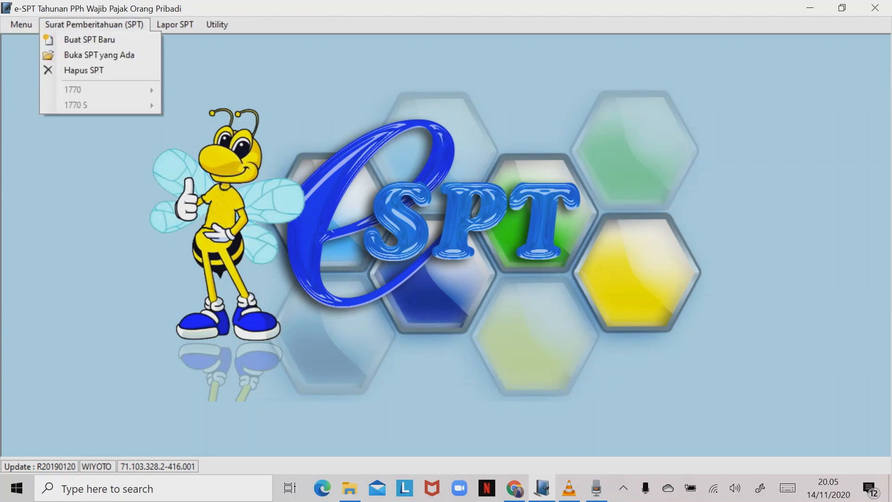
{"action": "key", "text": "Down"}
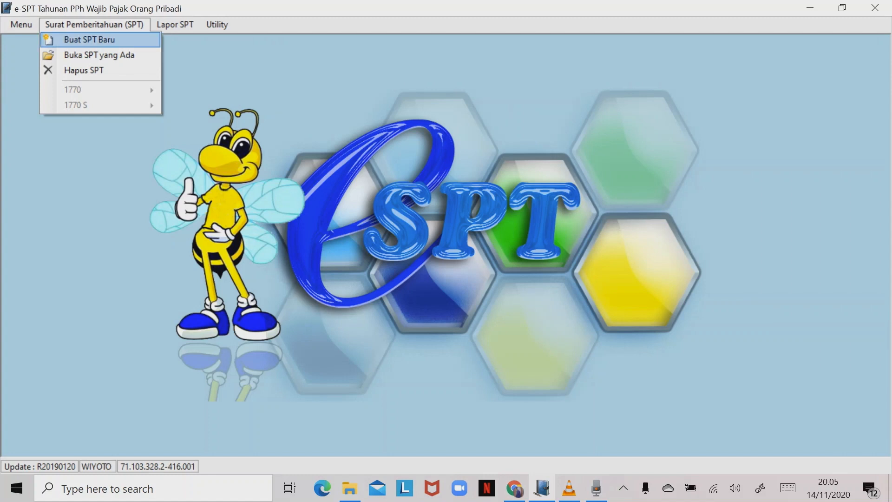
{"action": "key", "text": "Return"}
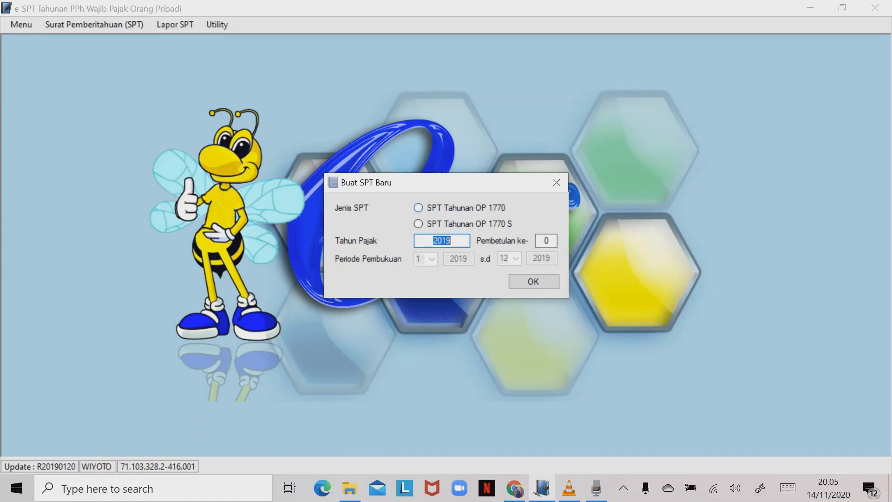
{"action": "left_click", "coordinate": [419, 208]}
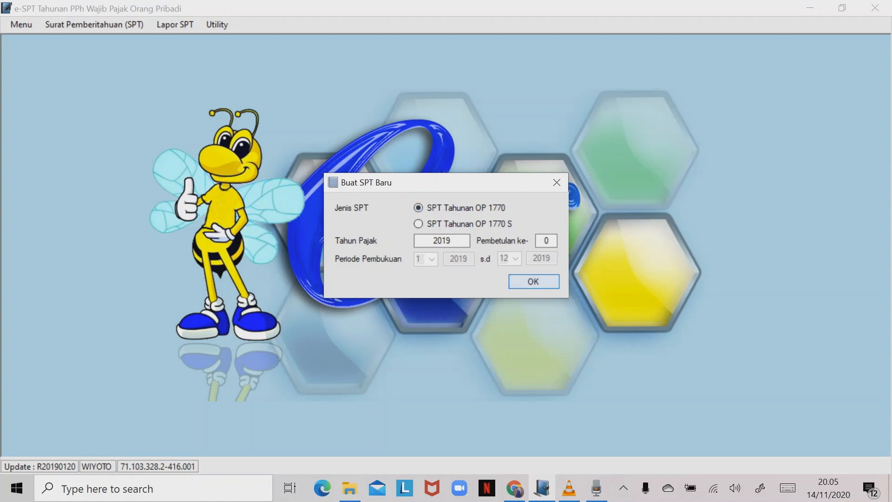
{"action": "left_click", "coordinate": [533, 281]}
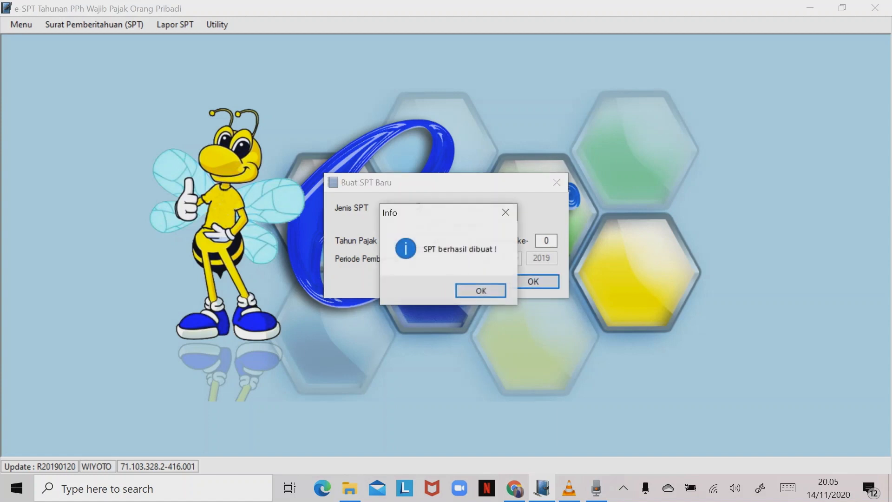
{"action": "key", "text": "Return"}
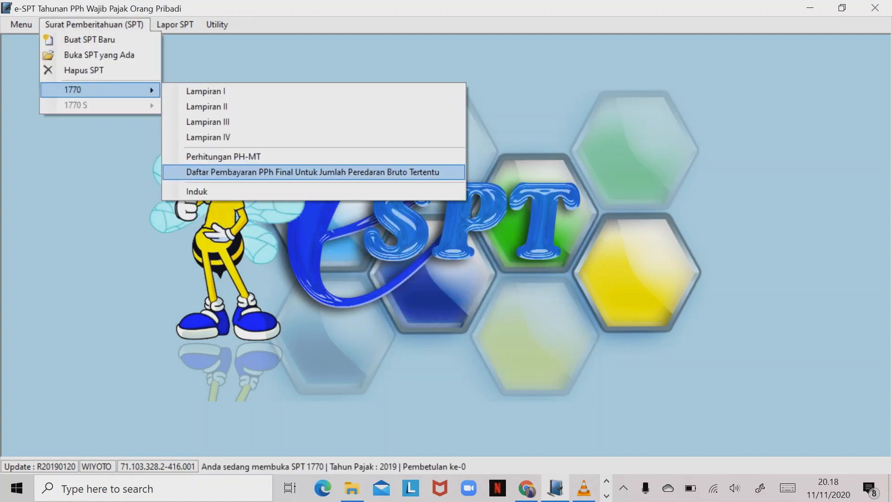
- Start a PPh Final entry with the business NPWP, KPP PRATAMA JAKARTA and address JAKARTA
{"action": "left_click", "coordinate": [313, 172]}
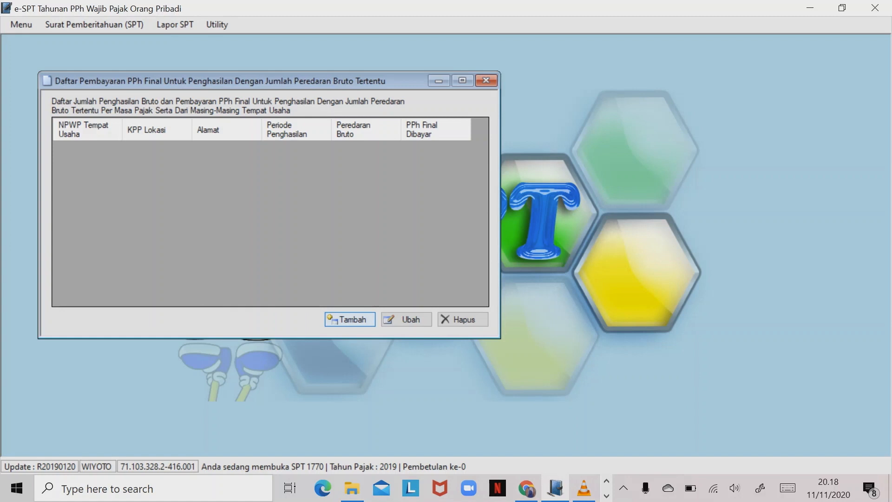
{"action": "left_click", "coordinate": [350, 319]}
{"action": "left_click", "coordinate": [198, 144]}
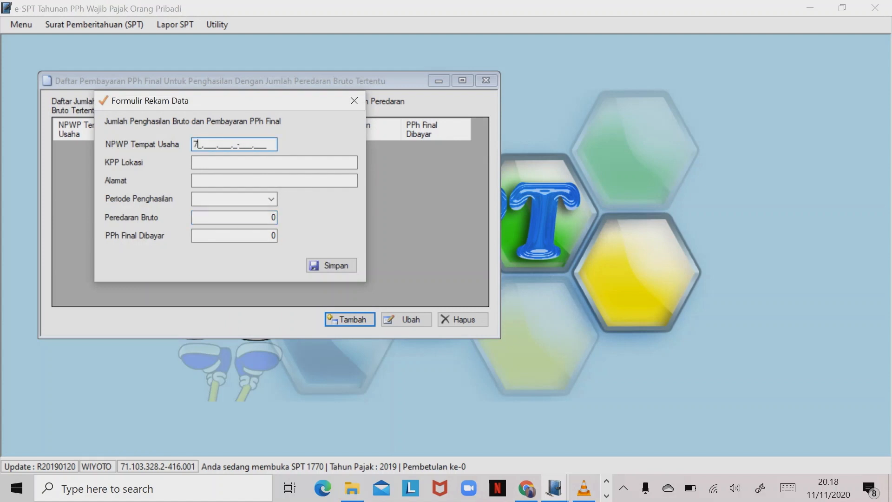
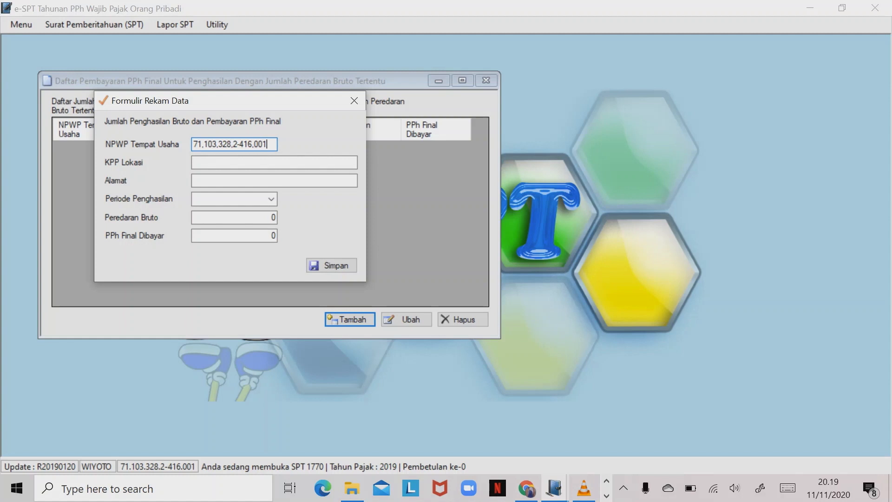
{"action": "key", "text": "Tab"}
{"action": "type", "text": "KPP P"}
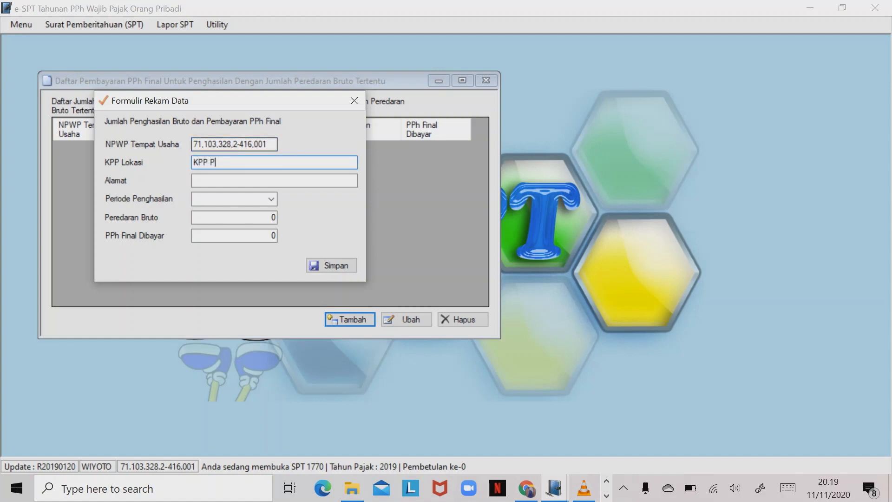
{"action": "type", "text": "RATAMA JAKARTA"}
{"action": "key", "text": "Tab"}
{"action": "type", "text": "JAKARTA"}
{"action": "key", "text": "Tab"}
- Set period Januari with Peredaran Bruto 150.000.000 (PPh Final 750.000) and save it
{"action": "left_click", "coordinate": [272, 198]}
{"action": "left_click", "coordinate": [261, 213]}
{"action": "left_click", "coordinate": [273, 217]}
{"action": "key", "text": "BackSpace"}
{"action": "type", "text": "1"}
{"action": "type", "text": "50.0"}
{"action": "type", "text": "00.000"}
{"action": "key", "text": "Tab"}
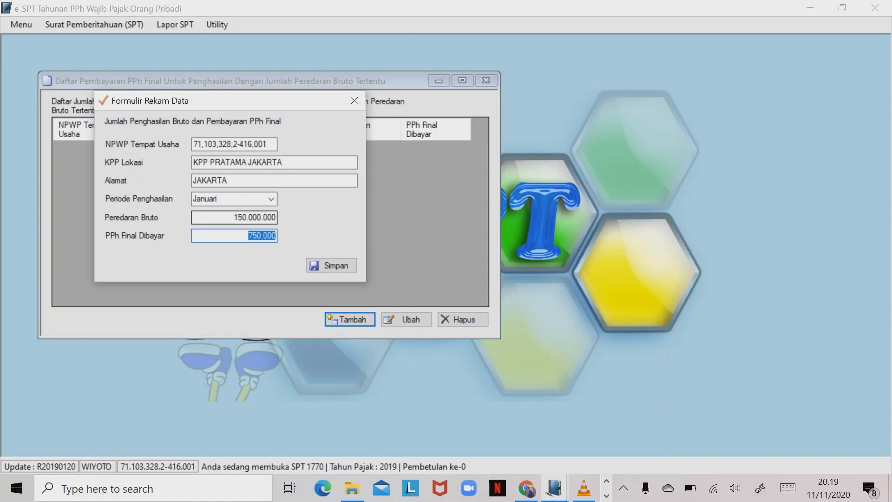
{"action": "key", "text": "Tab"}
{"action": "key", "text": "Return"}
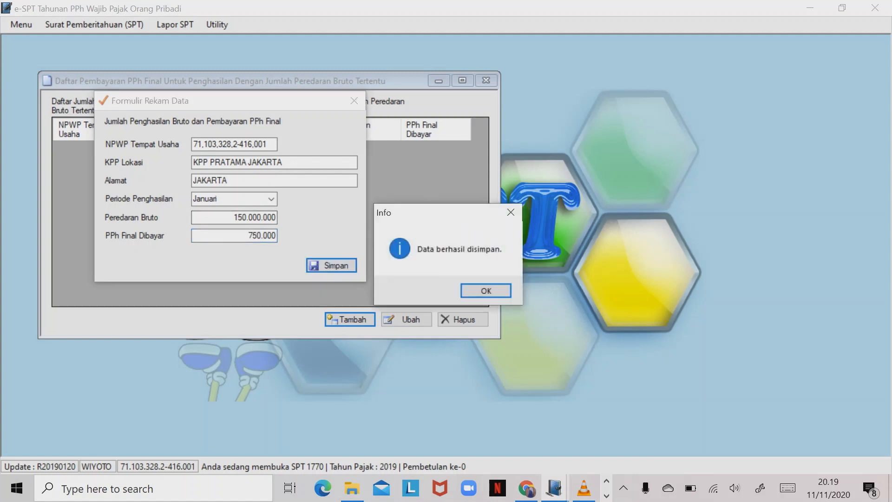
{"action": "key", "text": "Return"}
{"action": "key", "text": "Return"}
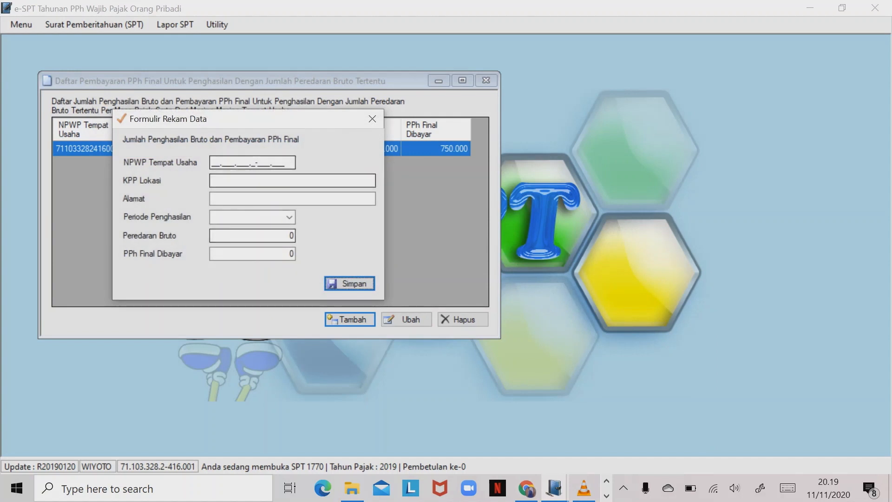
- Save the Februari entry: business NPWP, 145.000.000 turnover and 725.000 PPh Final
{"action": "left_click", "coordinate": [216, 162]}
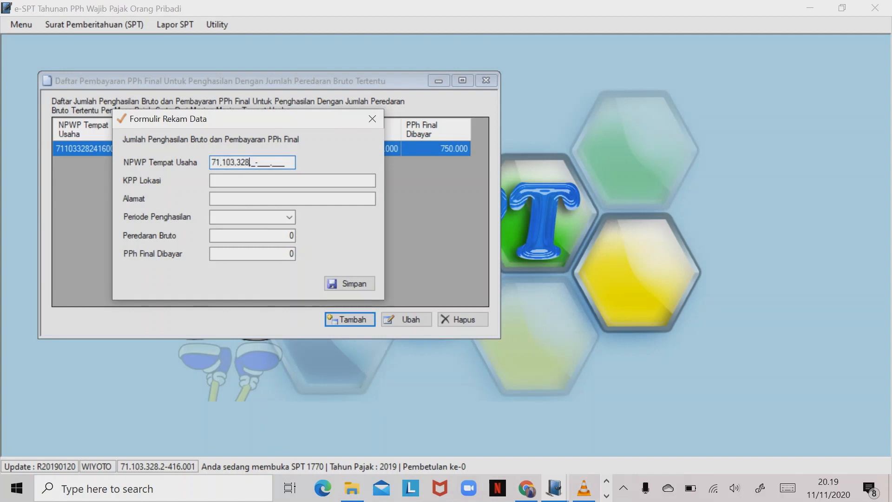
{"action": "key", "text": "Tab"}
{"action": "left_click", "coordinate": [289, 217]}
{"action": "left_click", "coordinate": [251, 238]}
{"action": "left_click", "coordinate": [292, 236]}
{"action": "key", "text": "BackSpace"}
{"action": "type", "text": "145000000"}
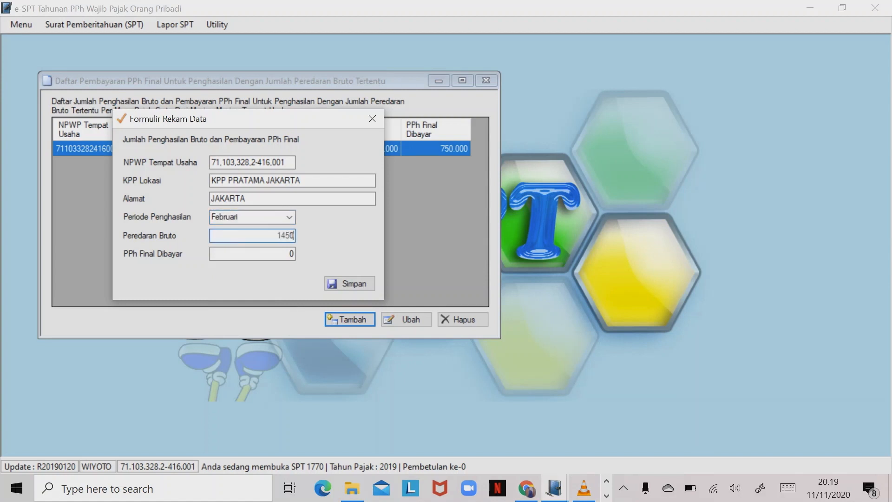
{"action": "key", "text": "Tab"}
{"action": "type", "text": "725000"}
{"action": "key", "text": "Tab"}
{"action": "key", "text": "Return"}
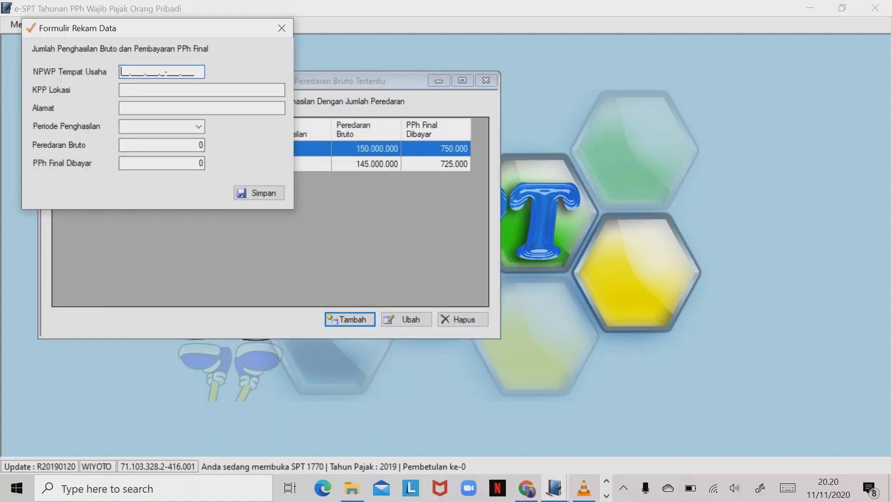
- Save the Maret (155.000.000) and April (125.000.000) turnover entries
{"action": "type", "text": "71.103"}
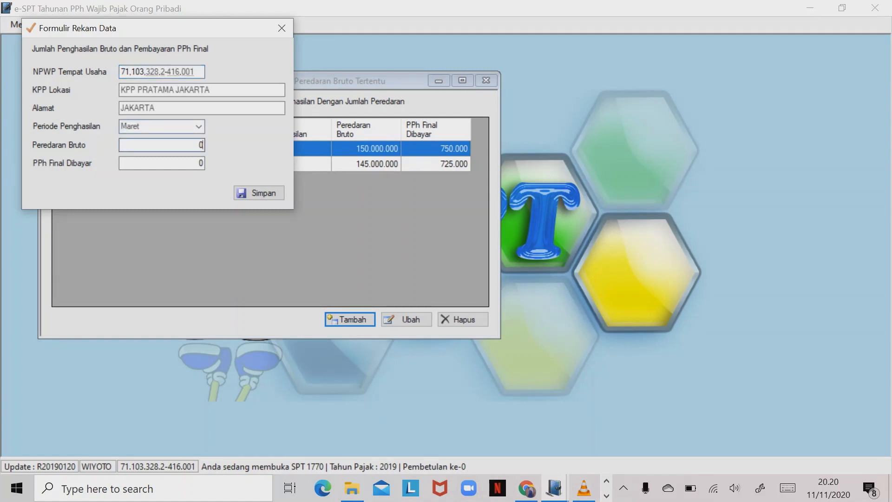
{"action": "key", "text": "BackSpace"}
{"action": "type", "text": "155.00"}
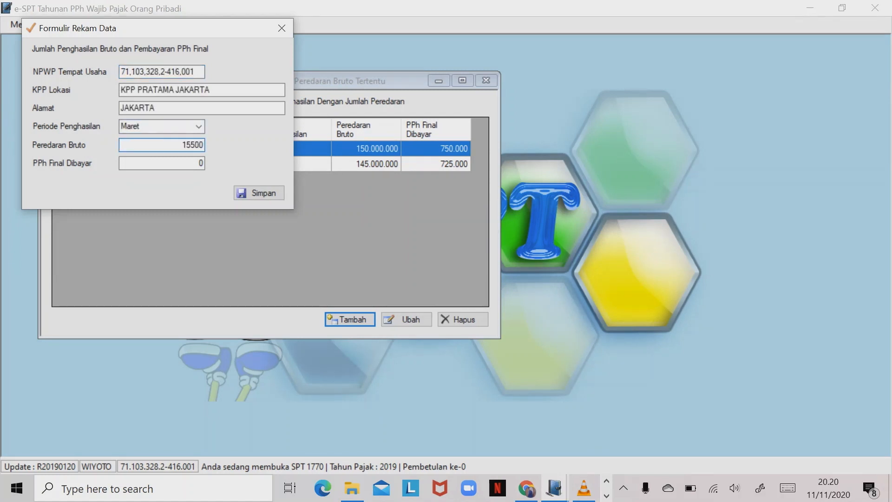
{"action": "type", "text": "0.000"}
{"action": "key", "text": "Tab"}
{"action": "key", "text": "Tab"}
{"action": "key", "text": "Return"}
{"action": "key", "text": "Return"}
{"action": "key", "text": "Return"}
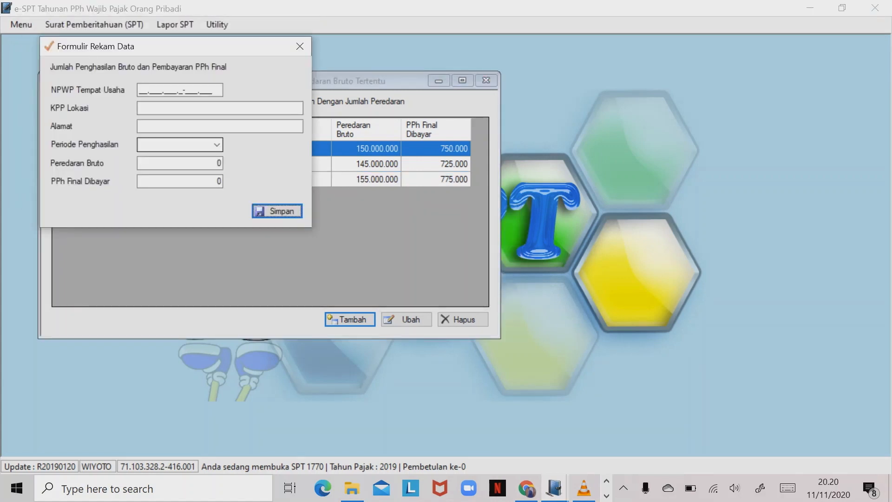
{"action": "key", "text": "Tab"}
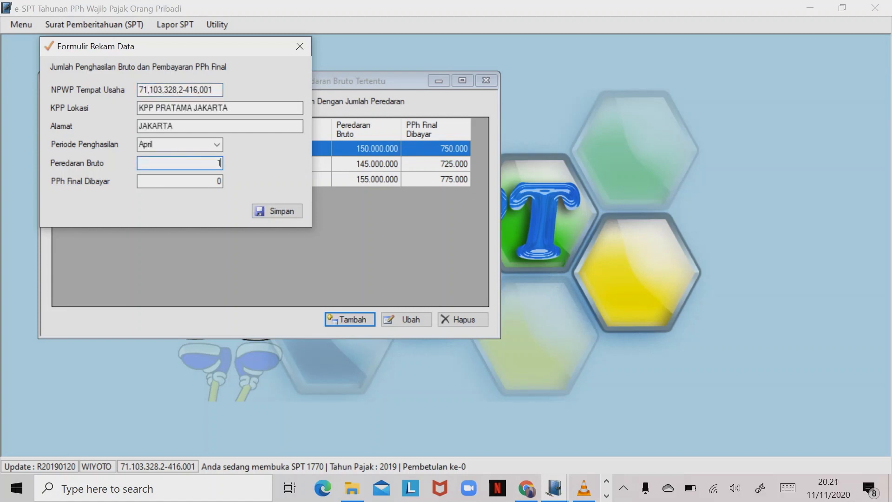
{"action": "type", "text": "125."}
{"action": "type", "text": "000.000"}
{"action": "key", "text": "Tab"}
{"action": "key", "text": "Return"}
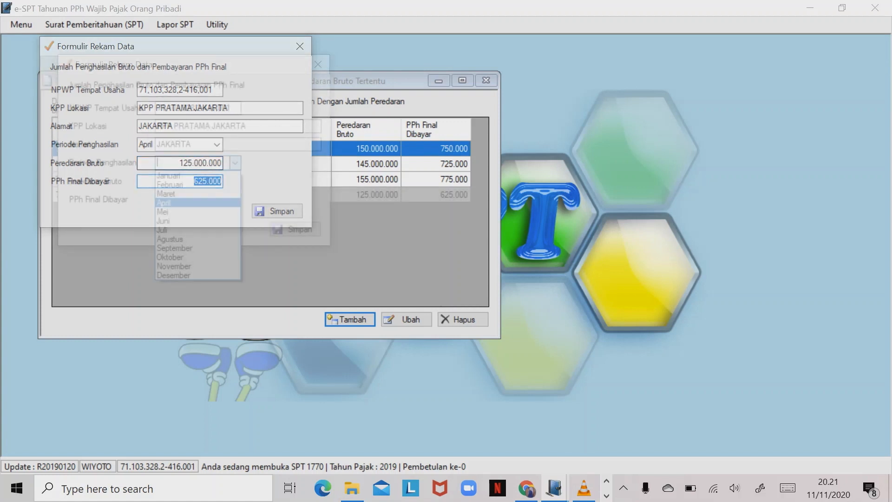
- Save the Mei (100.000.000) and Juni (160.000.000) turnover entries
{"action": "key", "text": "Tab"}
{"action": "type", "text": "100.000.000"}
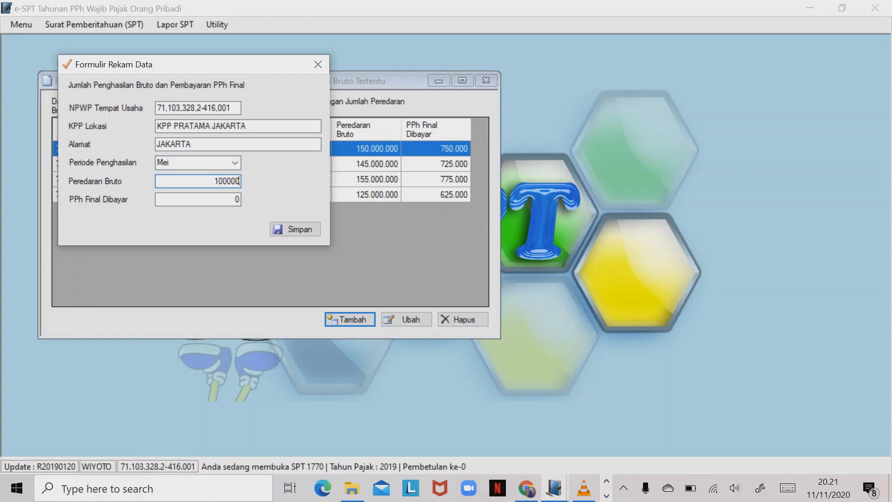
{"action": "key", "text": "Tab"}
{"action": "key", "text": "Tab"}
{"action": "key", "text": "Return"}
{"action": "key", "text": "Return"}
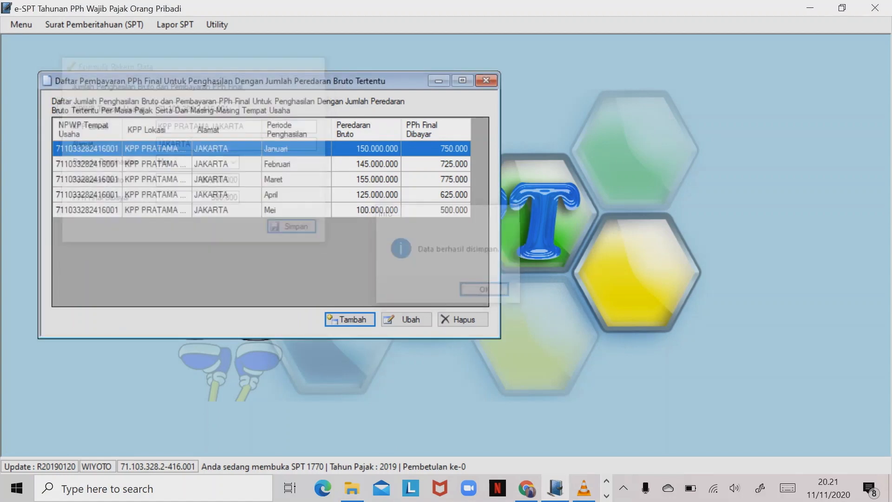
{"action": "key", "text": "Tab"}
{"action": "type", "text": "160.00"}
{"action": "type", "text": "0.000"}
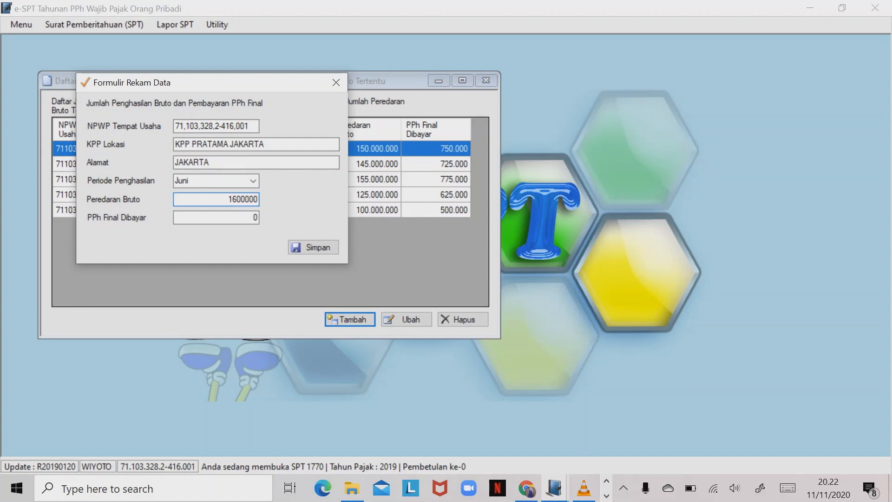
{"action": "key", "text": "Tab"}
{"action": "key", "text": "Tab"}
{"action": "key", "text": "Return"}
- Save the Juli (155.000.000) and Agustus (135.000.000) turnover entries
{"action": "key", "text": "Return"}
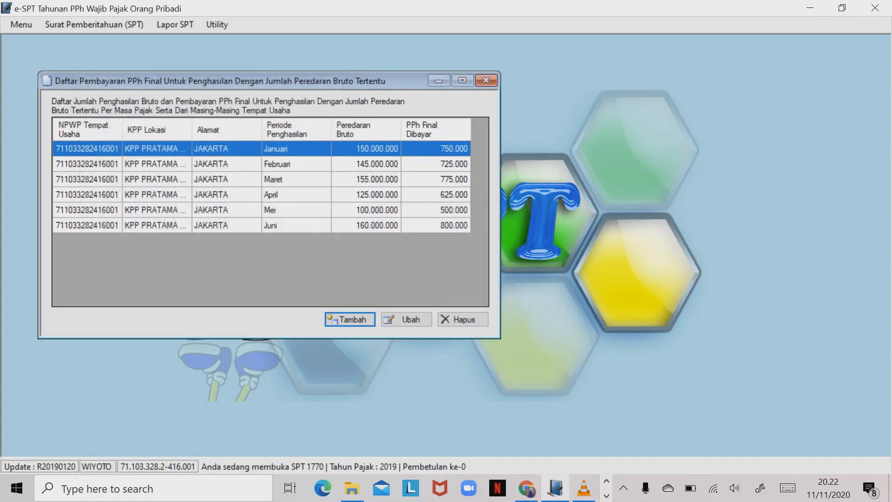
{"action": "key", "text": "Tab"}
{"action": "type", "text": "155000000"}
{"action": "key", "text": "Tab"}
{"action": "key", "text": "Tab"}
{"action": "key", "text": "Return"}
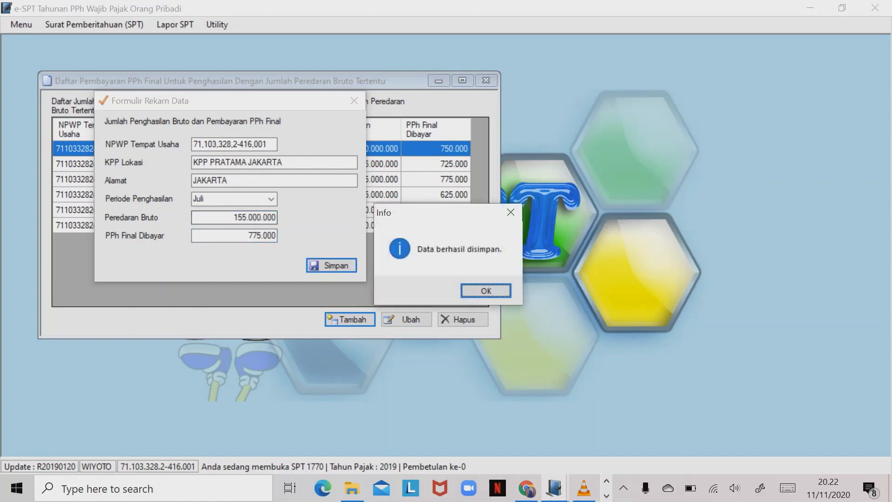
{"action": "key", "text": "Return"}
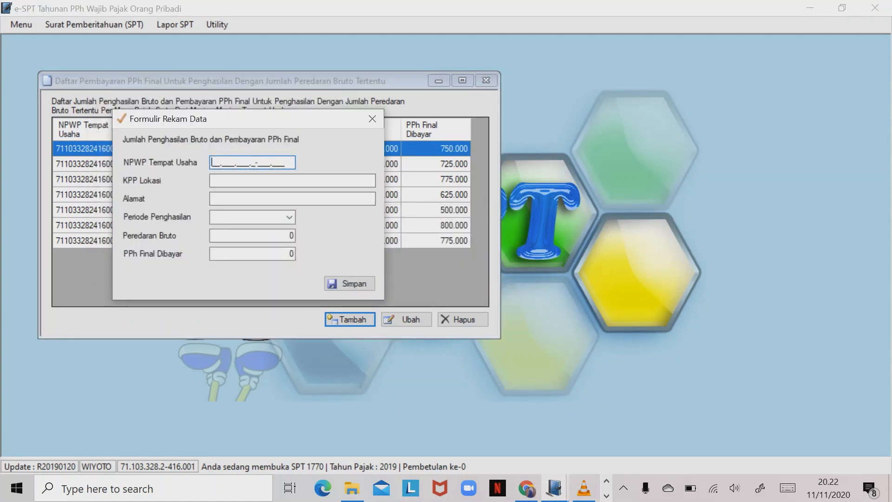
{"action": "key", "text": "Tab"}
{"action": "type", "text": "135000000"}
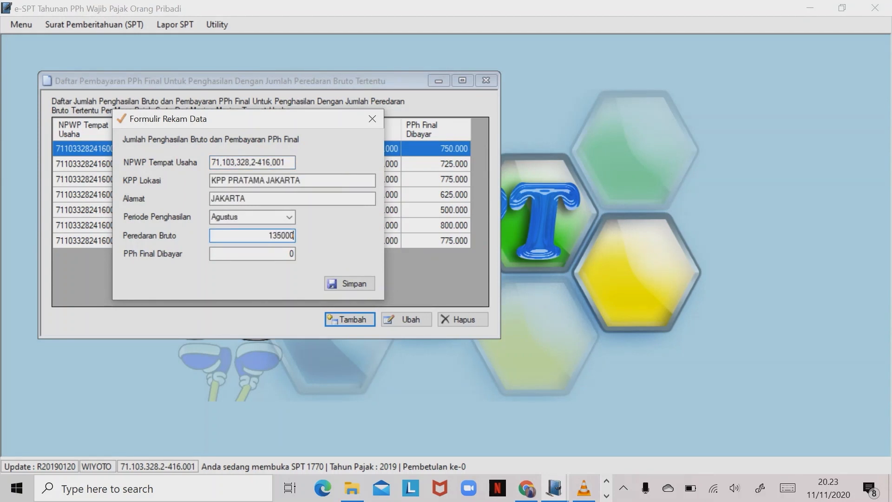
{"action": "key", "text": "Tab"}
{"action": "key", "text": "Tab"}
{"action": "key", "text": "Return"}
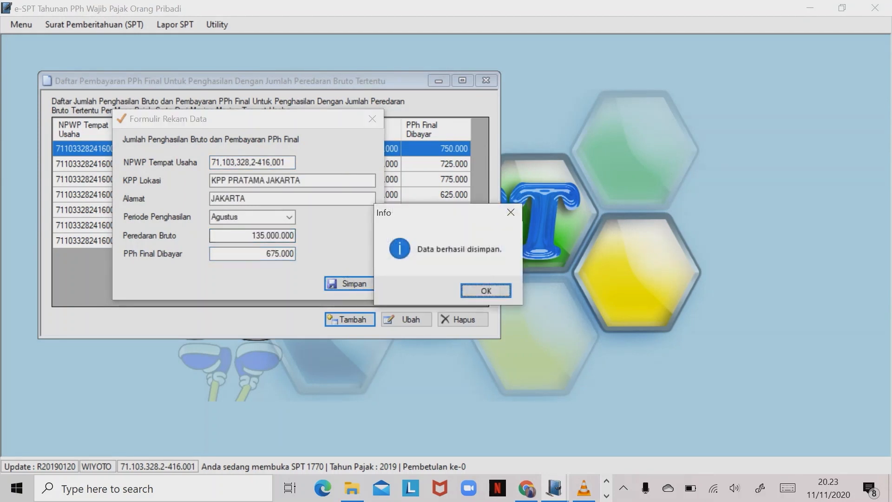
{"action": "key", "text": "Return"}
{"action": "key", "text": "Tab"}
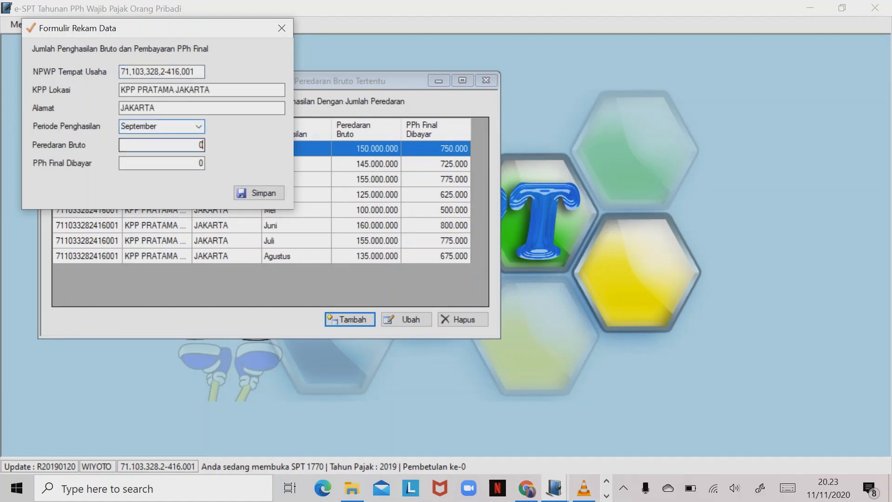
- Save the September (140.000.000) and Oktober (130.000.000) turnover entries
{"action": "key", "text": "BackSpace"}
{"action": "type", "text": "140.000.000"}
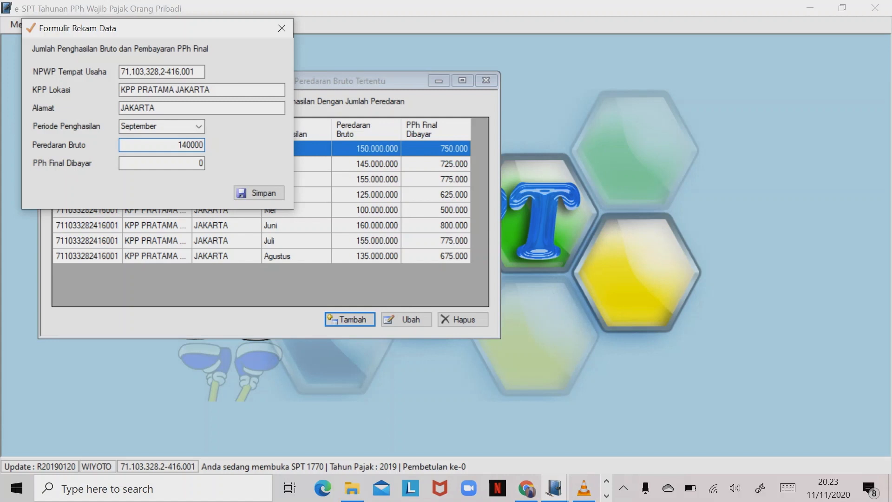
{"action": "key", "text": "Return"}
{"action": "key", "text": "Return"}
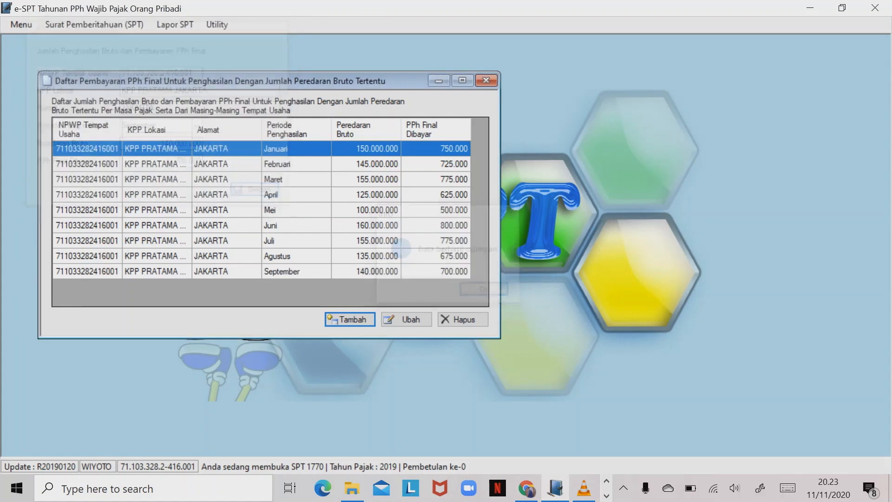
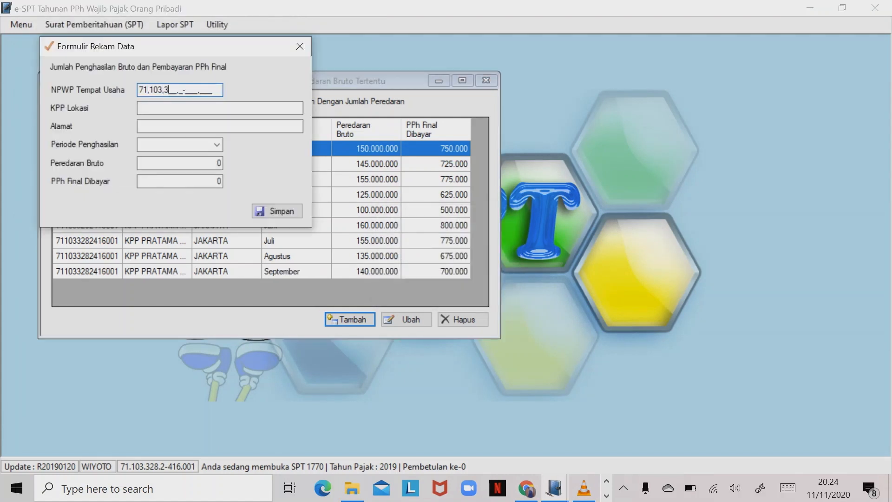
{"action": "key", "text": "Tab"}
{"action": "key", "text": "Tab"}
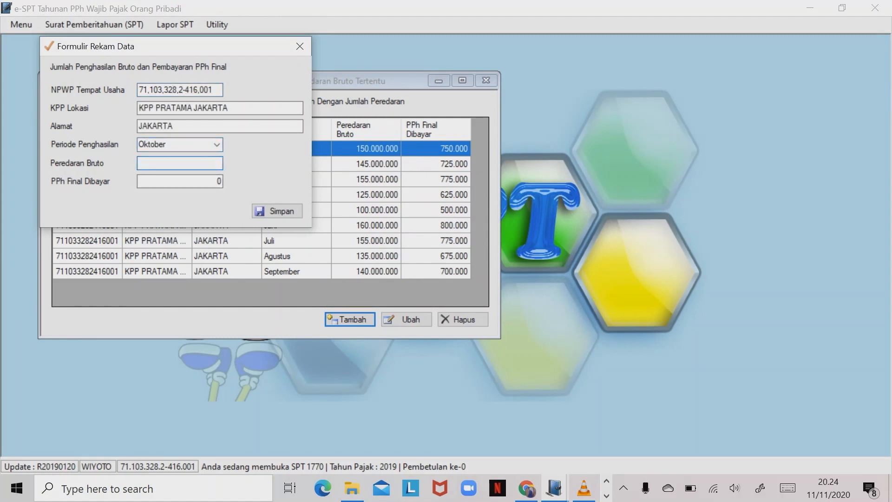
{"action": "type", "text": "130.000.000"}
{"action": "key", "text": "Tab"}
{"action": "key", "text": "Tab"}
{"action": "key", "text": "Return"}
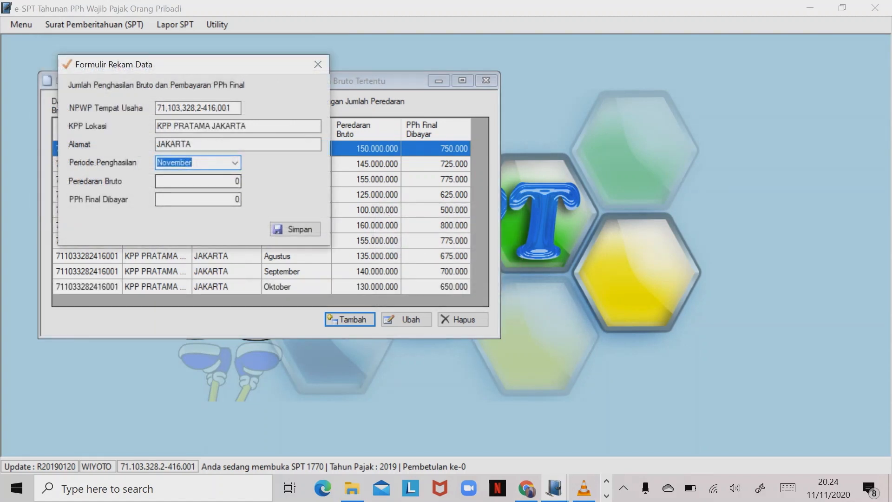
- Save the November and Desember entries, Desember at 190.000.000 turnover, 950.000 PPh
{"action": "key", "text": "Tab"}
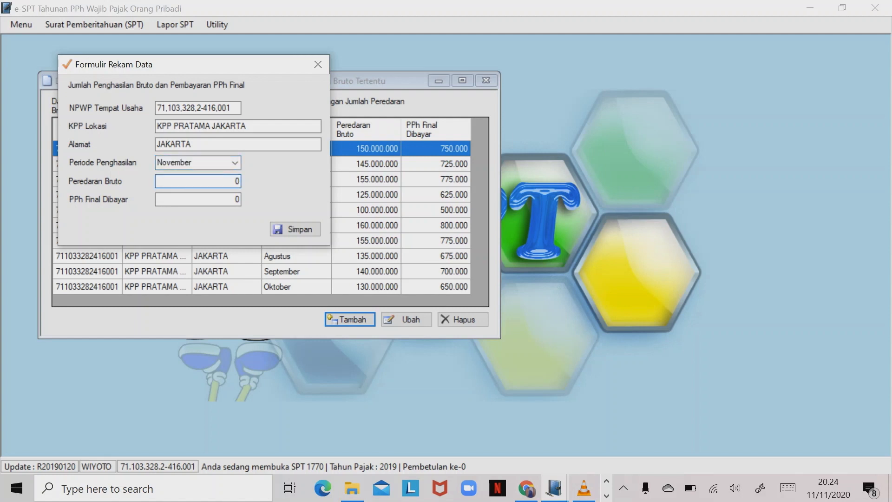
{"action": "key", "text": "BackSpace"}
{"action": "type", "text": "18000000"}
{"action": "key", "text": "Tab"}
{"action": "key", "text": "Tab"}
{"action": "key", "text": "Return"}
{"action": "key", "text": "Return"}
{"action": "key", "text": "Return"}
{"action": "type", "text": "711"}
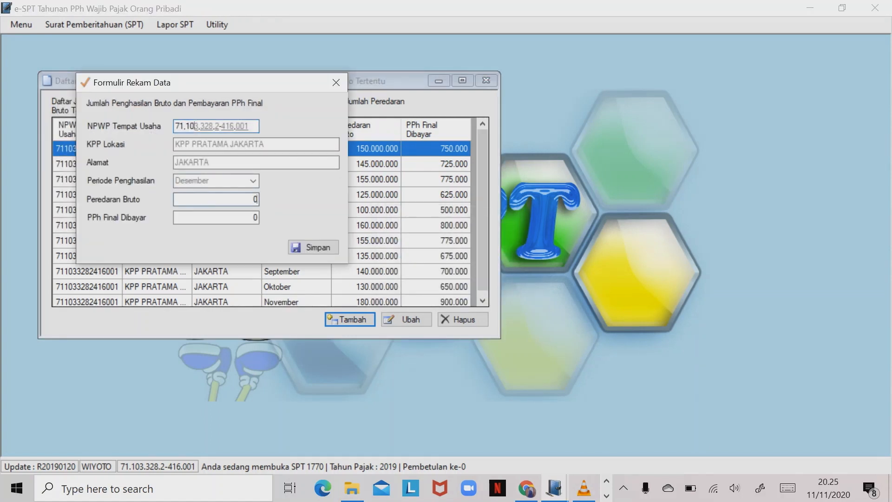
{"action": "type", "text": "15"}
{"action": "type", "text": "0.0"}
{"action": "type", "text": "00."}
{"action": "type", "text": "000"}
{"action": "key", "text": "Tab"}
{"action": "key", "text": "Tab"}
{"action": "key", "text": "Return"}
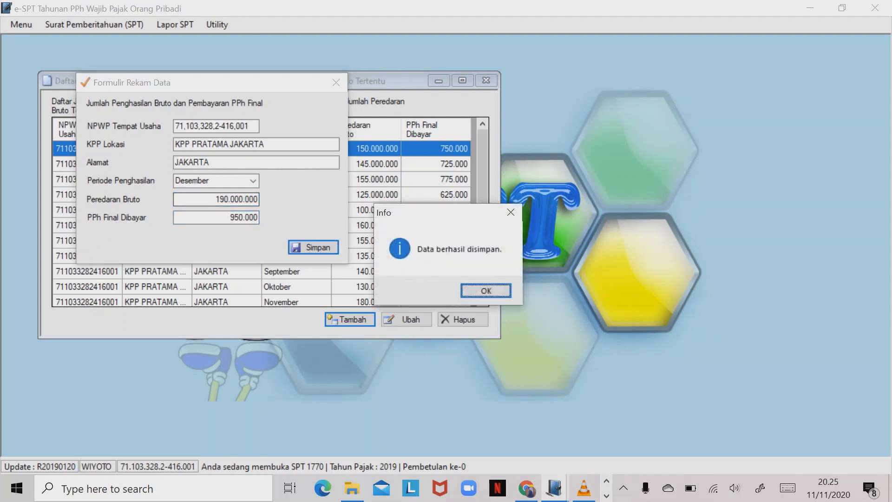
{"action": "key", "text": "Return"}
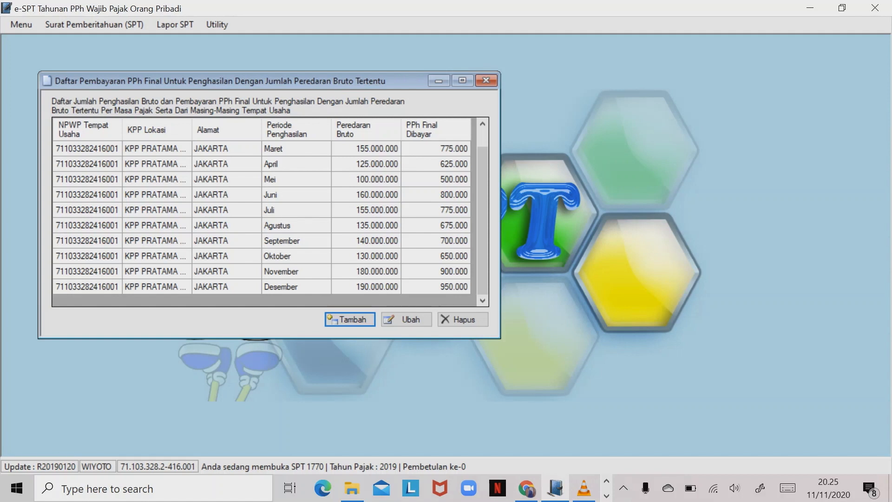
- Close the PPh Final list and open Lampiran IV from the 1770 menu
{"action": "scroll", "coordinate": [262, 218], "scroll_direction": "up", "scroll_amount": 2}
{"action": "scroll", "coordinate": [262, 218], "scroll_direction": "down", "scroll_amount": 2}
{"action": "left_click", "coordinate": [486, 80]}
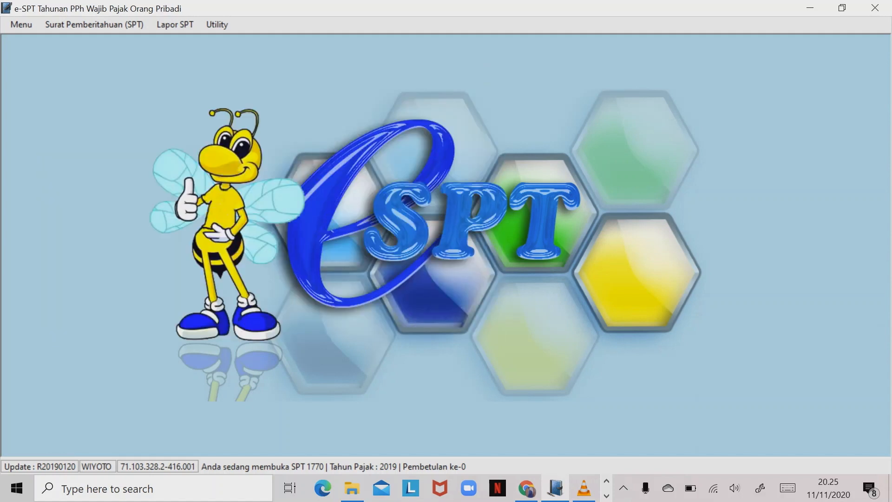
{"action": "left_click", "coordinate": [94, 25]}
{"action": "mouse_move", "coordinate": [100, 90]}
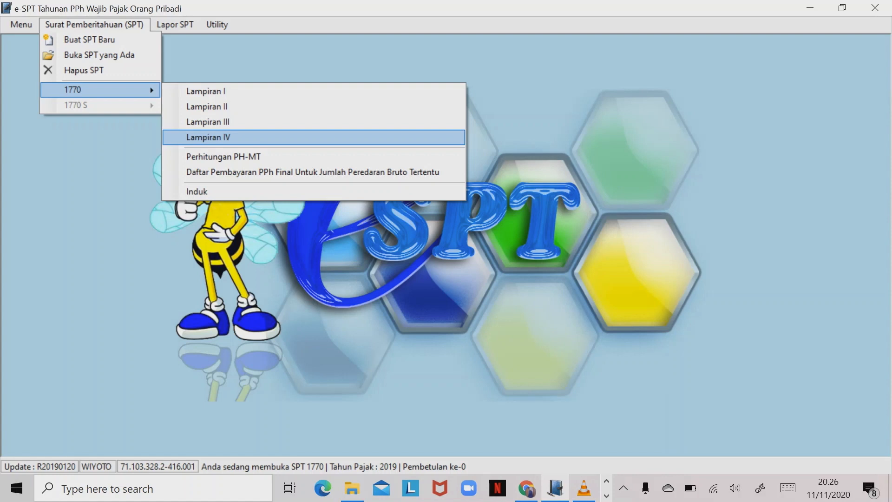
{"action": "left_click", "coordinate": [209, 138]}
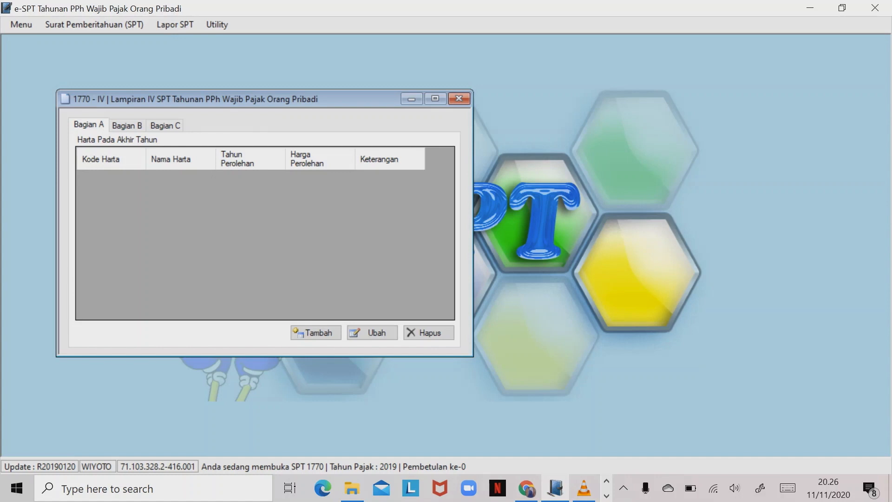
- Add cash asset UANG TUNAI, acquired 2019, worth 100.000.000
{"action": "left_click", "coordinate": [316, 333]}
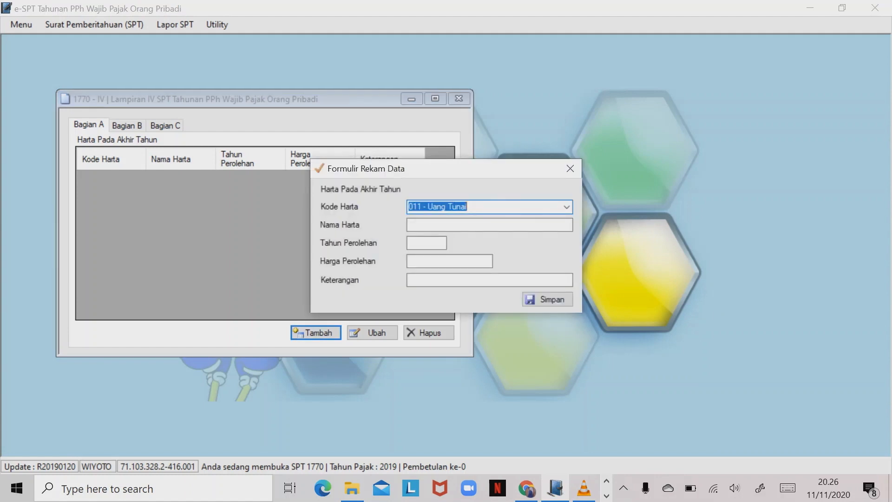
{"action": "left_click", "coordinate": [489, 225]}
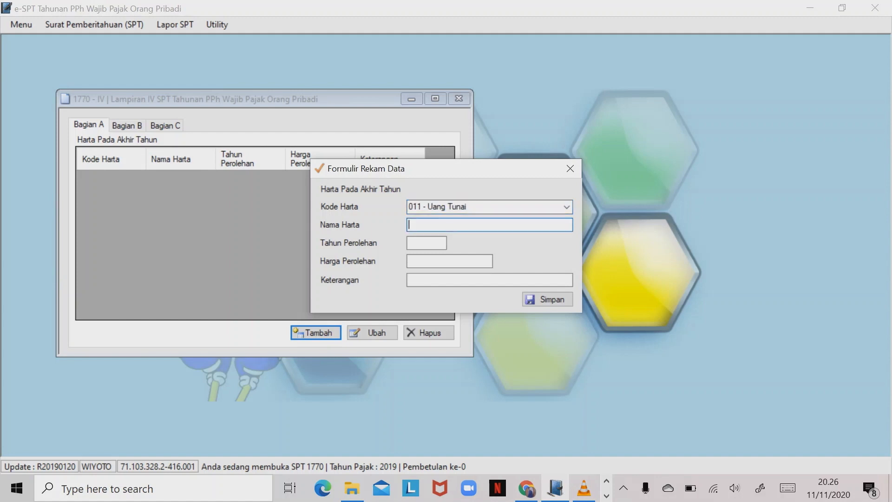
{"action": "type", "text": "UANG TUNAI"}
{"action": "key", "text": "Tab"}
{"action": "type", "text": "2019"}
{"action": "key", "text": "Tab"}
{"action": "type", "text": "100000000"}
{"action": "key", "text": "Tab"}
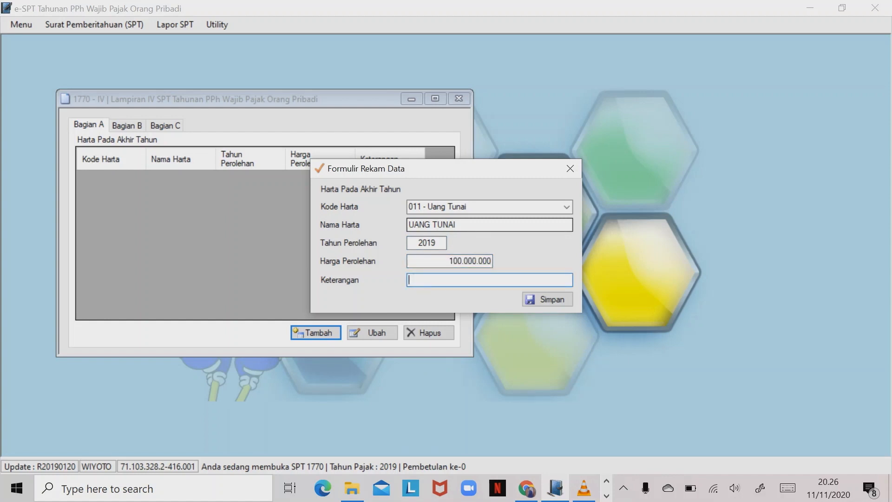
{"action": "key", "text": "Tab"}
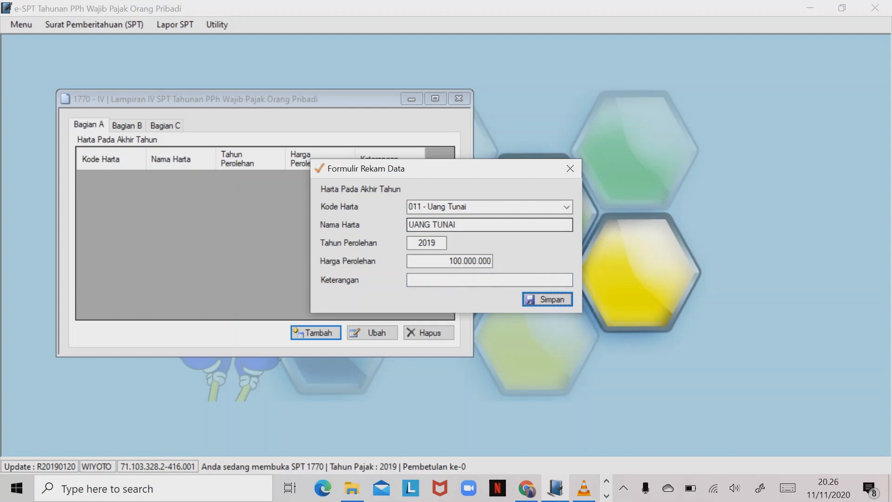
{"action": "key", "text": "Return"}
{"action": "key", "text": "Return"}
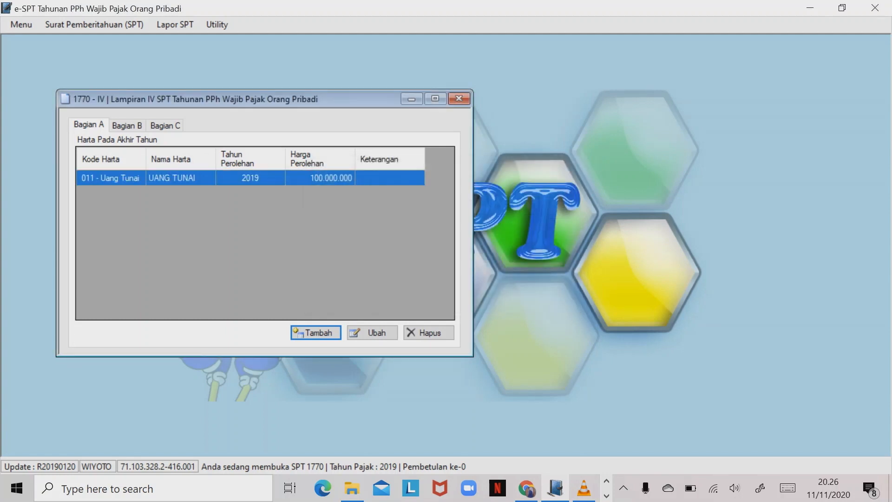
{"action": "key", "text": "Return"}
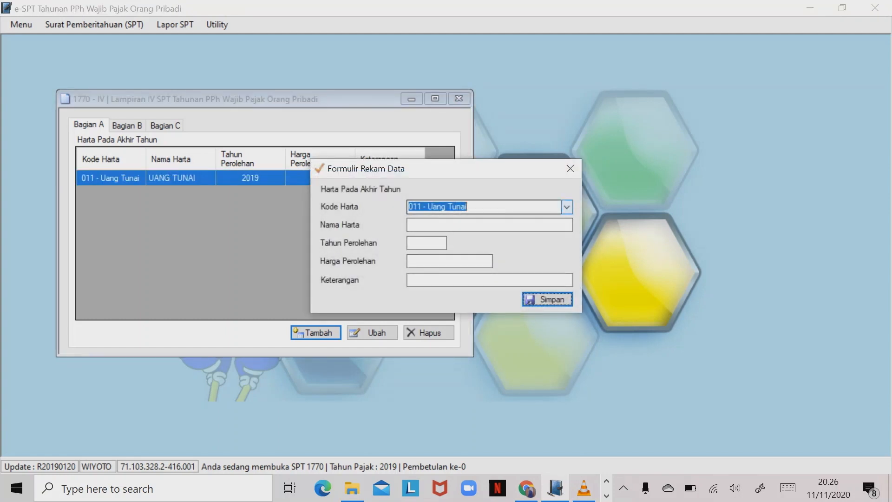
- Add asset code 061 RUMAH, acquired 2019, worth 300.000.000
{"action": "left_click", "coordinate": [567, 207]}
{"action": "scroll", "coordinate": [484, 383], "scroll_direction": "down", "scroll_amount": 1}
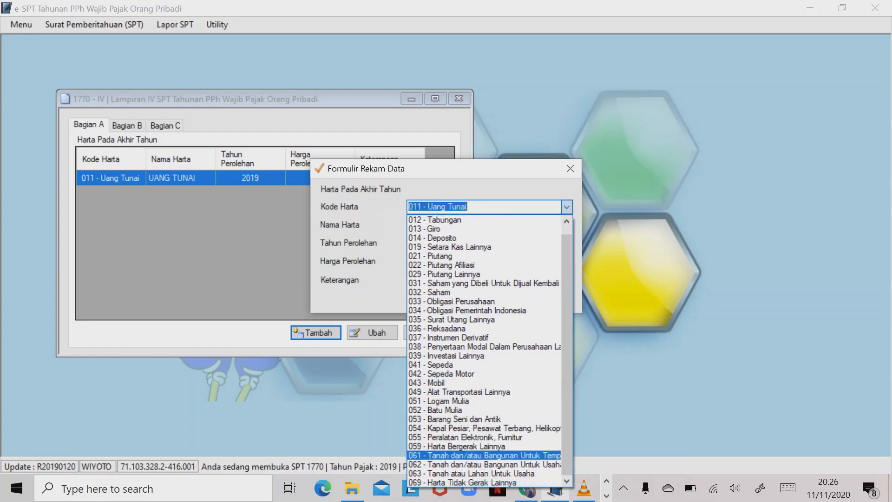
{"action": "left_click", "coordinate": [484, 455]}
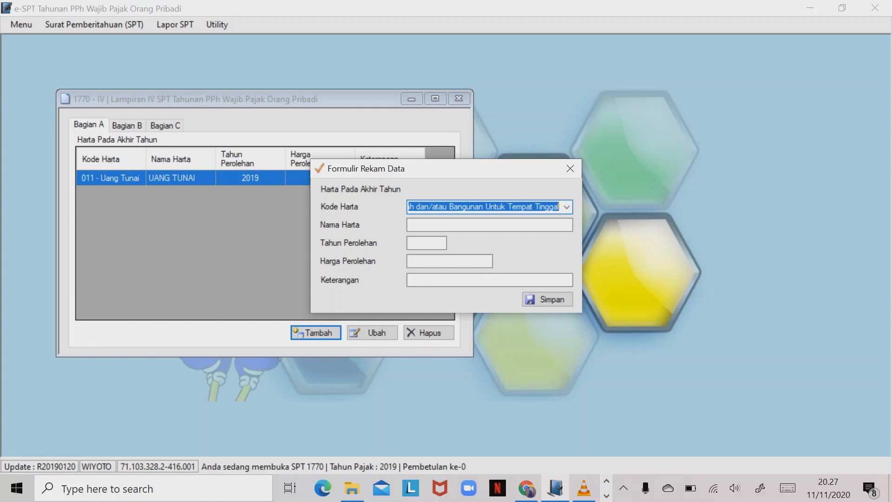
{"action": "left_click", "coordinate": [465, 225]}
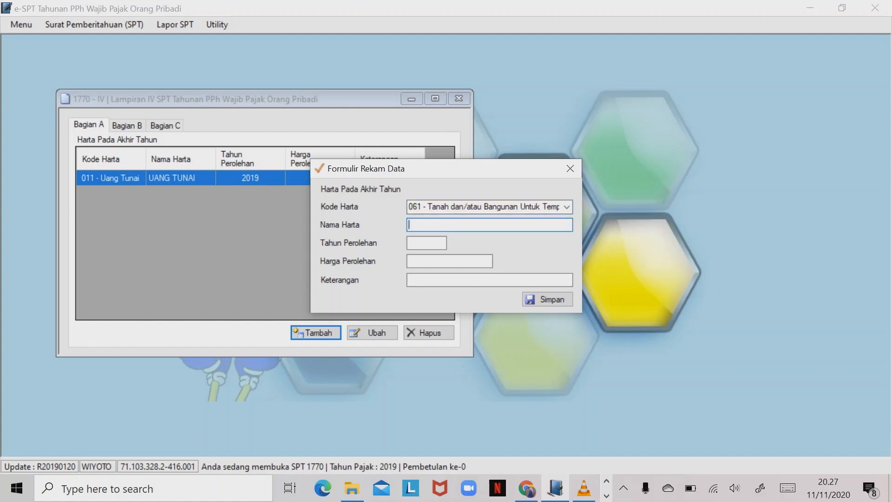
{"action": "type", "text": "RUMAH"}
{"action": "key", "text": "Tab"}
{"action": "type", "text": "2019"}
{"action": "key", "text": "Tab"}
{"action": "type", "text": "300000000"}
{"action": "key", "text": "Tab"}
{"action": "key", "text": "Tab"}
{"action": "key", "text": "Return"}
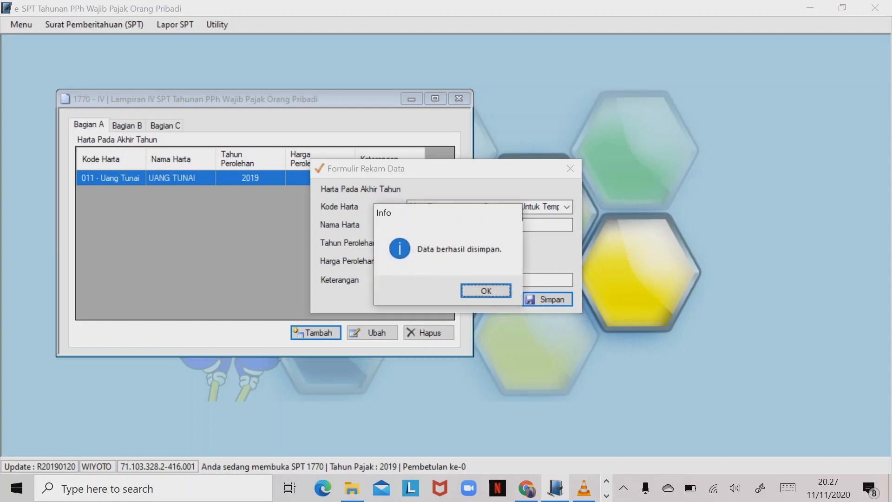
{"action": "key", "text": "Return"}
{"action": "key", "text": "Return"}
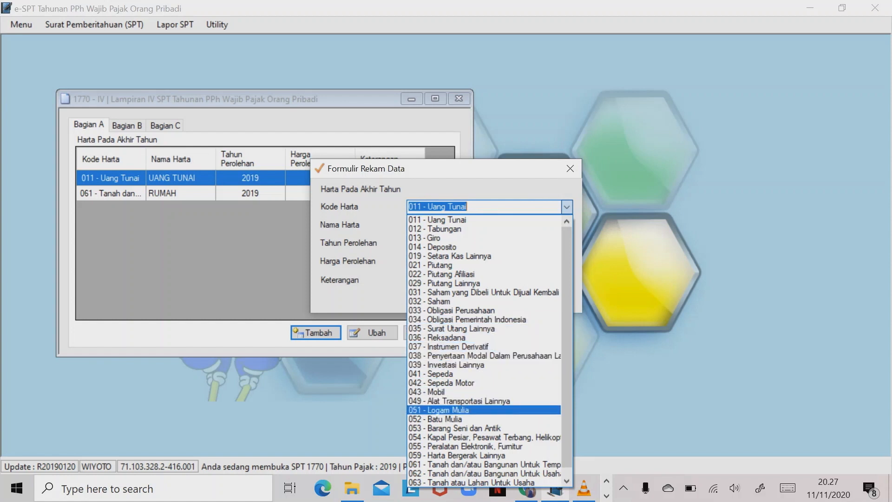
- Add asset 051 - Logam Mulia 'EMAS BATANGAN', acquired 2018, priced 100.000.000
{"action": "left_click", "coordinate": [446, 410]}
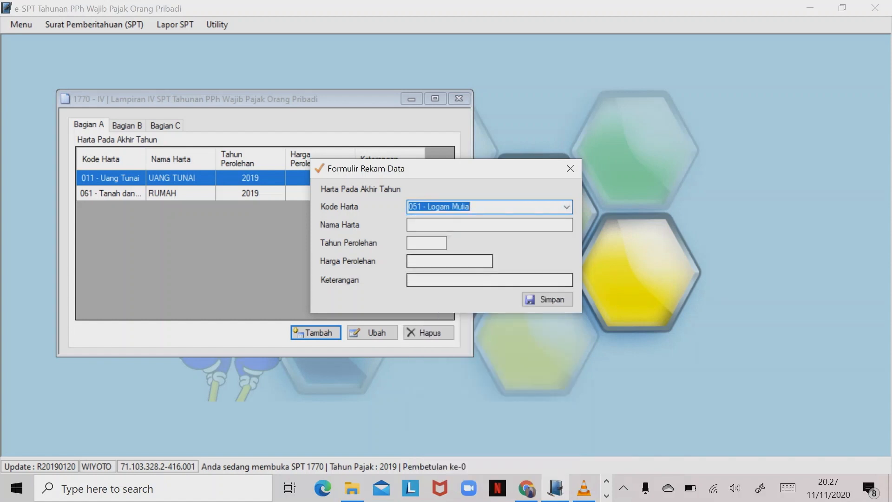
{"action": "left_click", "coordinate": [446, 225]}
{"action": "type", "text": "EMAS B"}
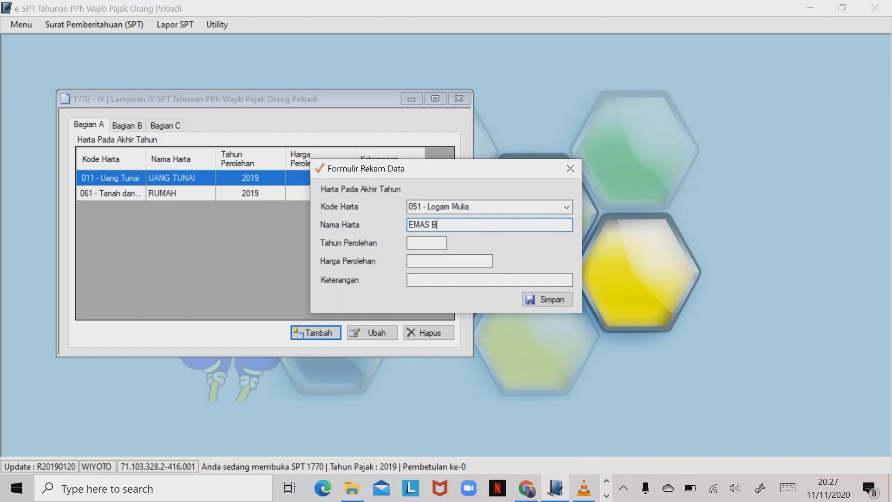
{"action": "type", "text": "ATANGAN"}
{"action": "key", "text": "Tab"}
{"action": "type", "text": "2018"}
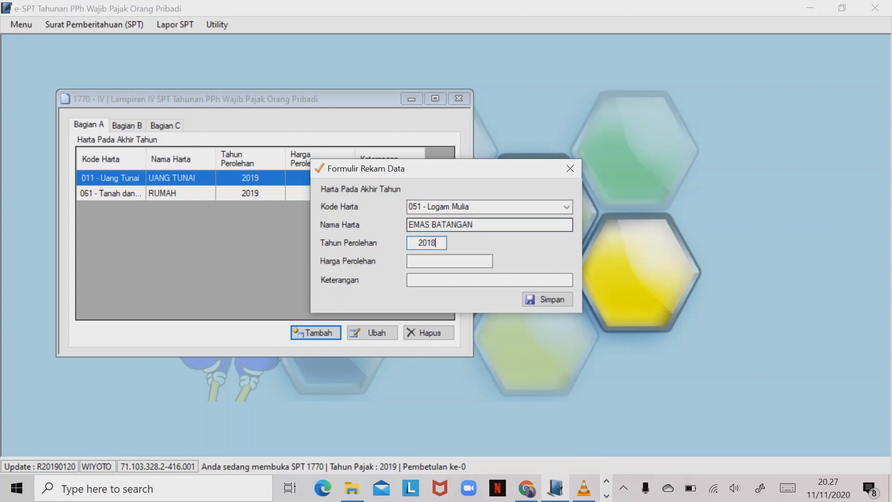
{"action": "key", "text": "Tab"}
{"action": "type", "text": "100000000"}
{"action": "key", "text": "Return"}
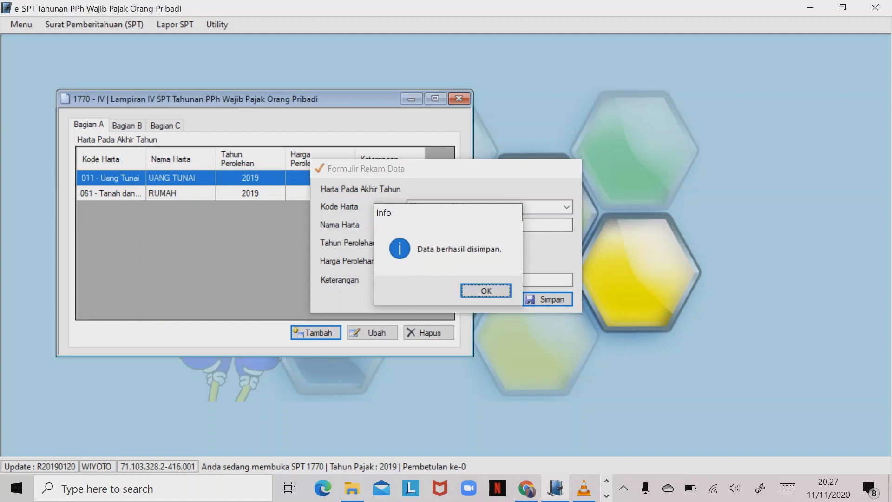
{"action": "key", "text": "Return"}
{"action": "key", "text": "Return"}
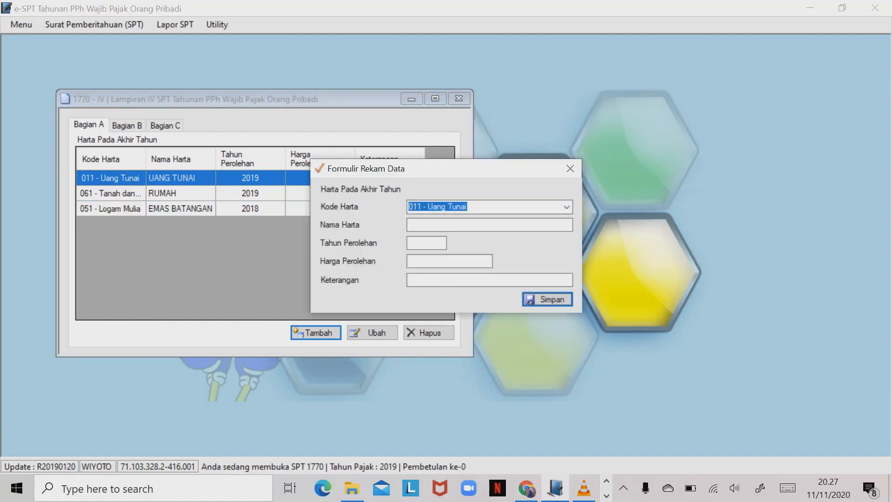
- Add asset 043 - Mobil 'MOBIL ACCORD' (2019, 200.000.000, KREDIT), then open the Bagian B debts list
{"action": "left_click", "coordinate": [566, 208]}
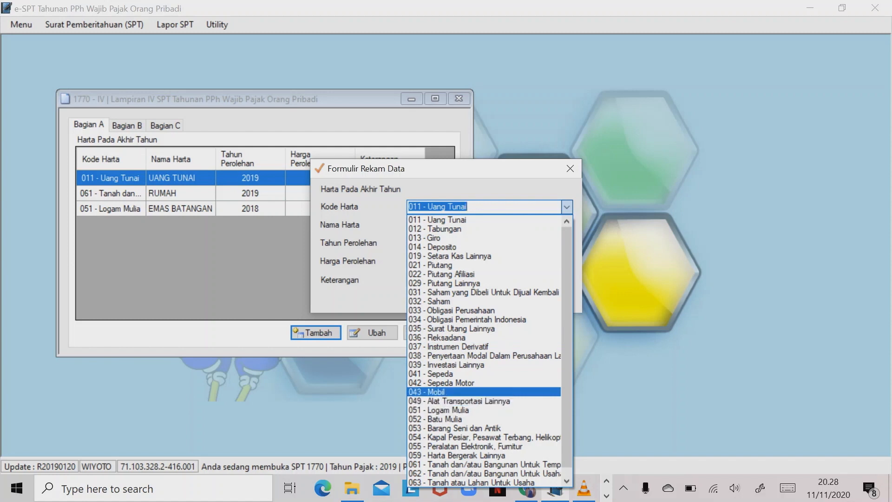
{"action": "key", "text": "Return"}
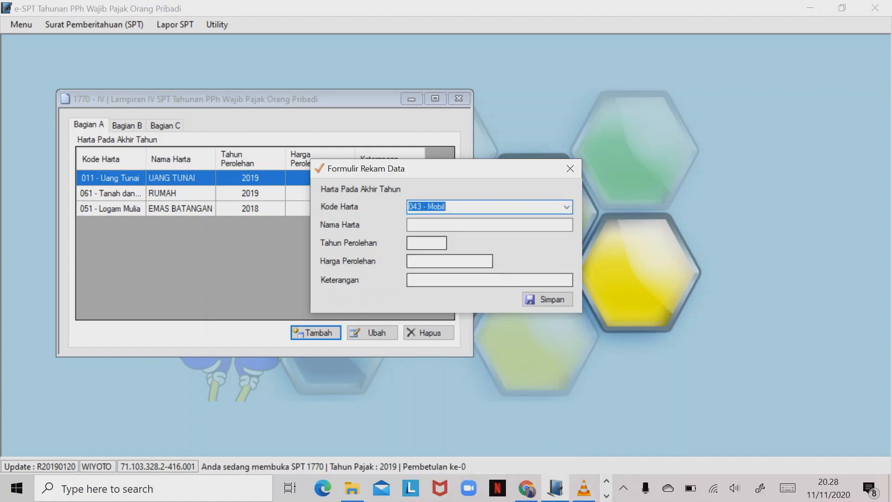
{"action": "type", "text": "M"}
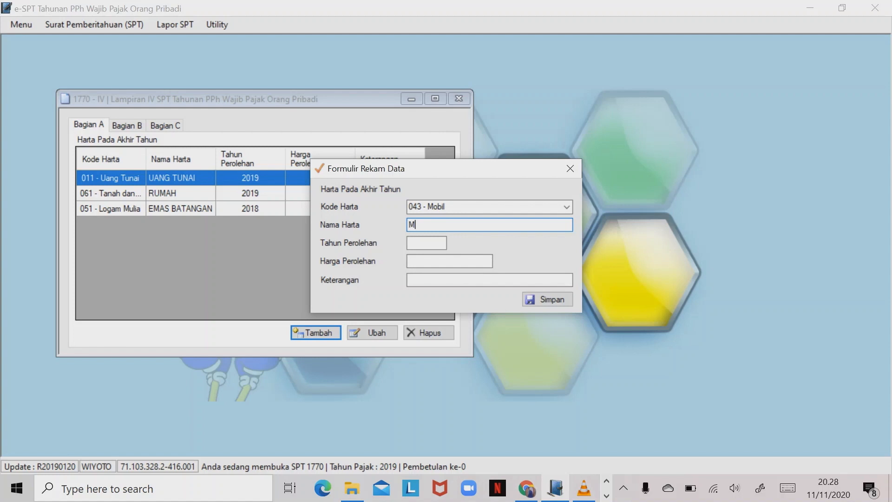
{"action": "type", "text": "OBIL ACCORD"}
{"action": "key", "text": "Tab"}
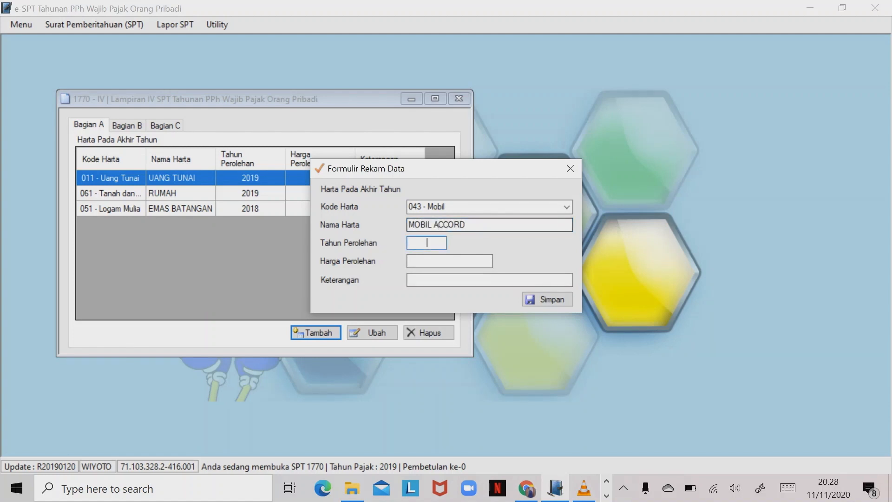
{"action": "type", "text": "2019"}
{"action": "key", "text": "Tab"}
{"action": "type", "text": "200.000.000"}
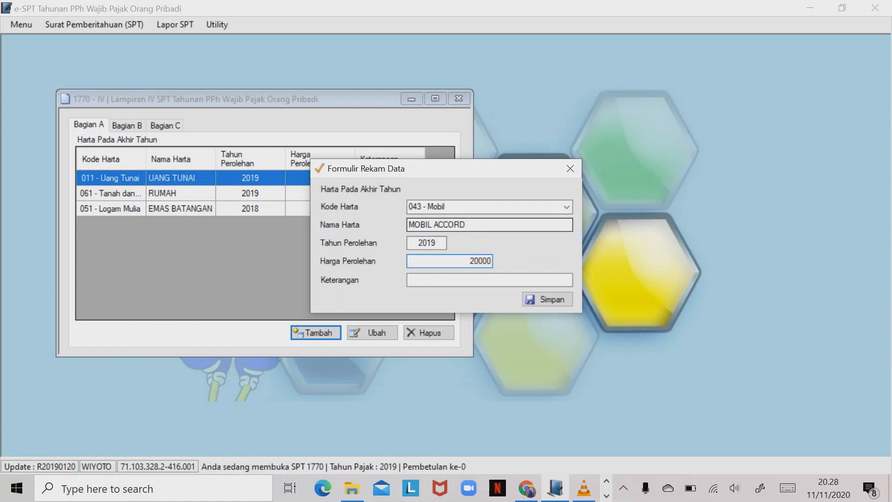
{"action": "key", "text": "Tab"}
{"action": "type", "text": "KREDIT"}
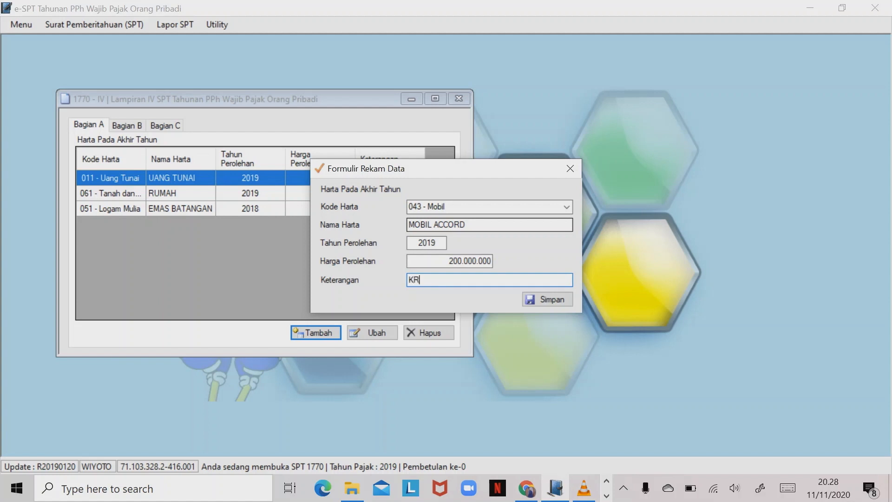
{"action": "key", "text": "Tab"}
{"action": "key", "text": "Return"}
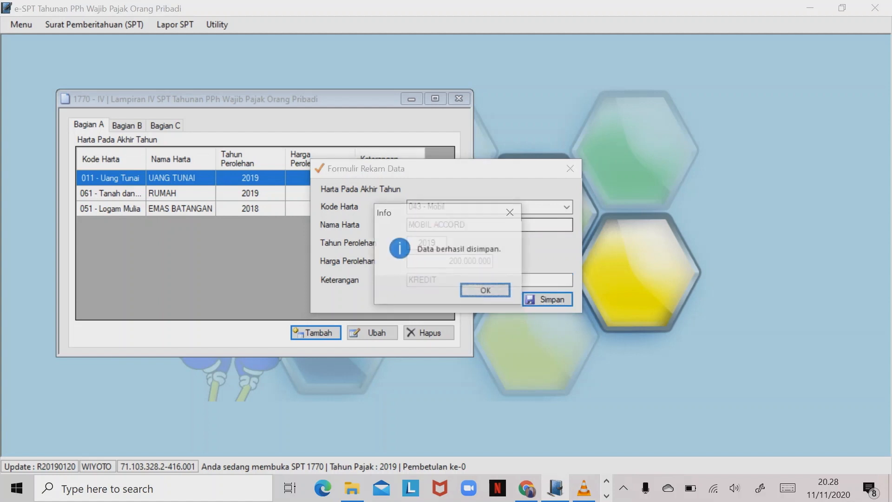
{"action": "key", "text": "Return"}
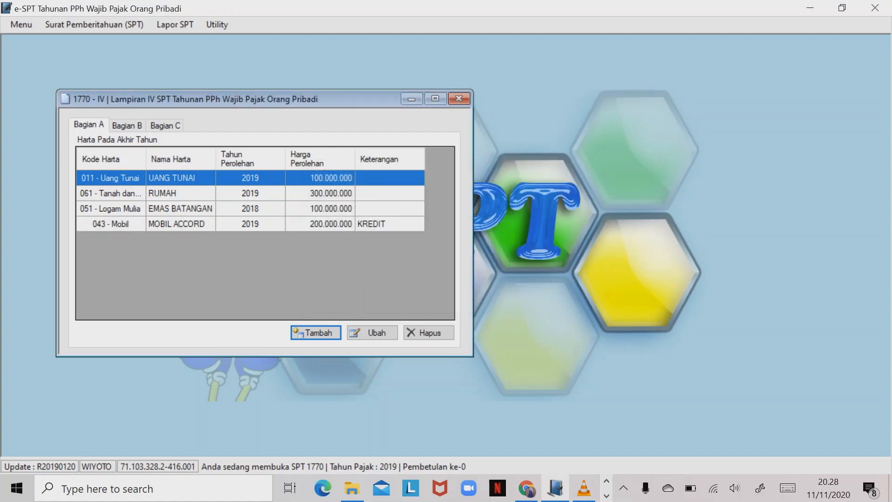
{"action": "left_click", "coordinate": [127, 125]}
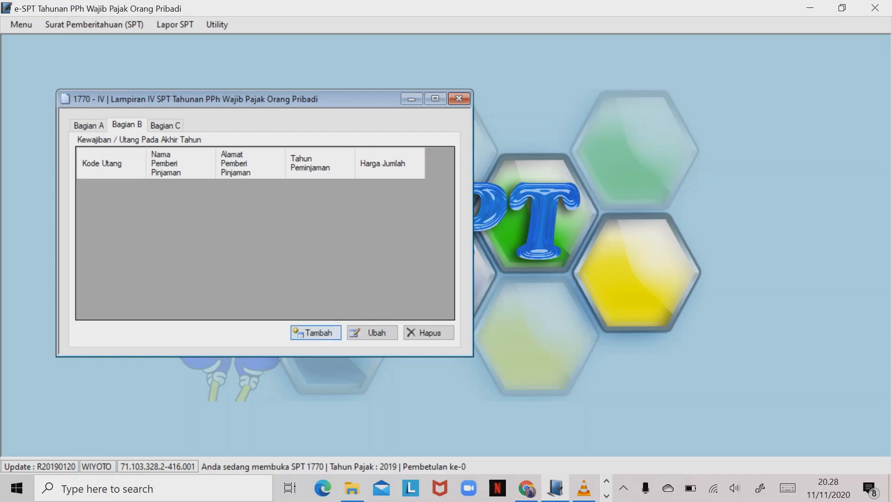
- Record a 101 bank debt to BCA with the lender's address, year 2015, amount 200.000.000
{"action": "left_click", "coordinate": [316, 333]}
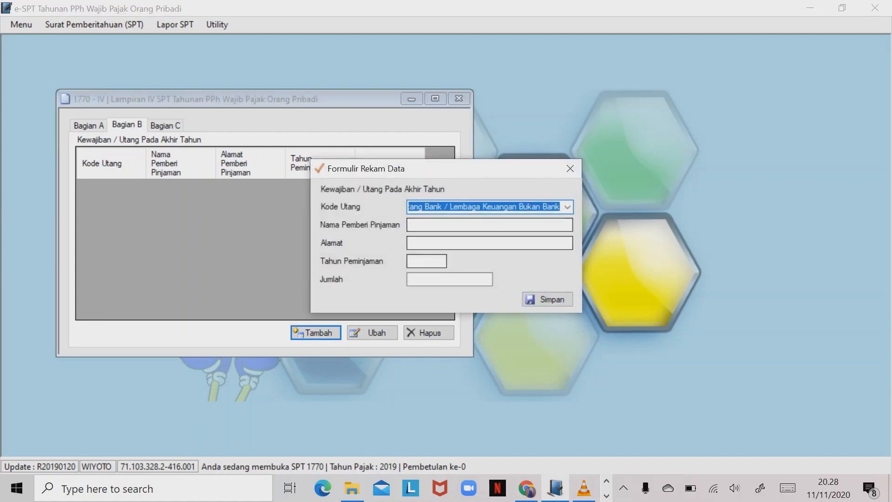
{"action": "left_click", "coordinate": [568, 207]}
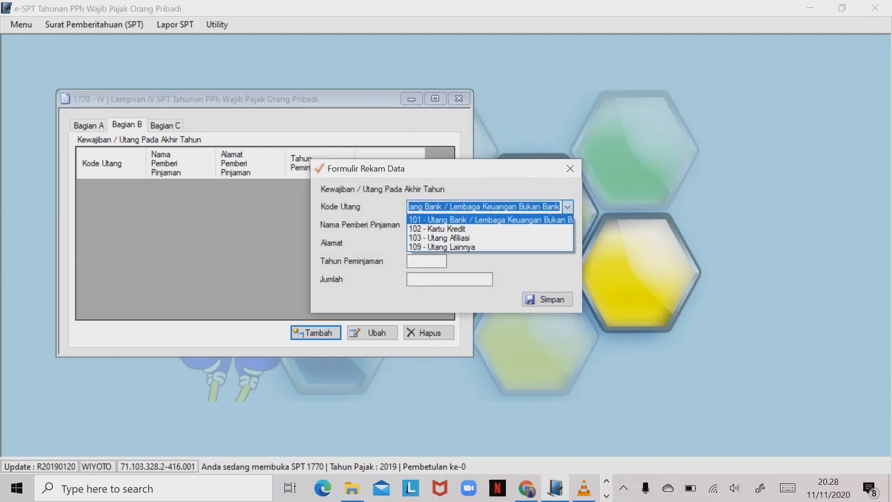
{"action": "left_click", "coordinate": [568, 207]}
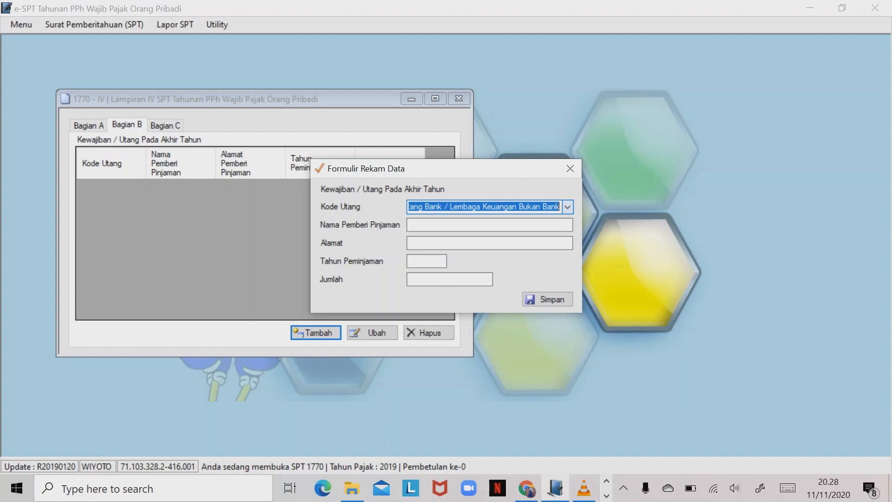
{"action": "left_click", "coordinate": [489, 225]}
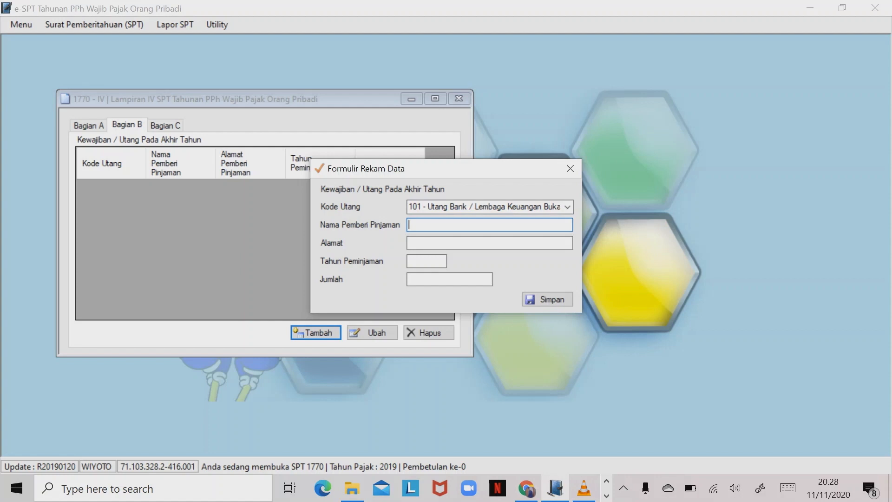
{"action": "type", "text": "BCA"}
{"action": "key", "text": "Tab"}
{"action": "type", "text": "JL"}
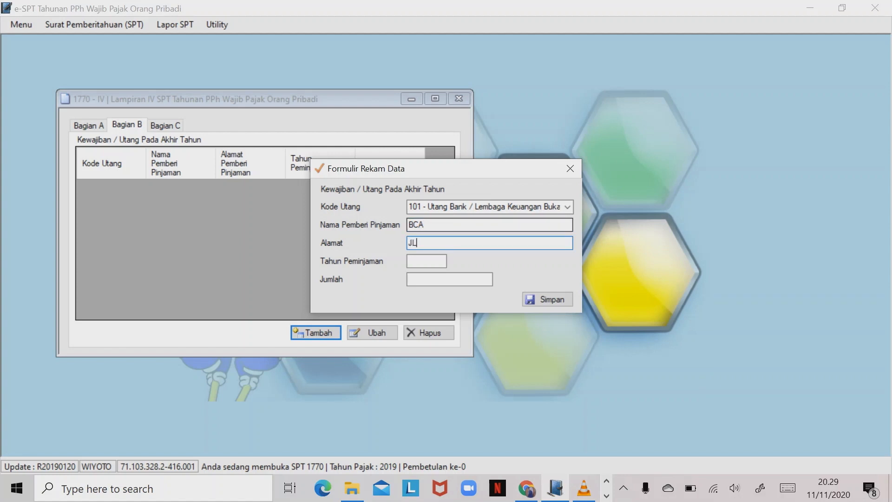
{"action": "type", "text": ". CENDRAWAIH"}
{"action": "key", "text": "Tab"}
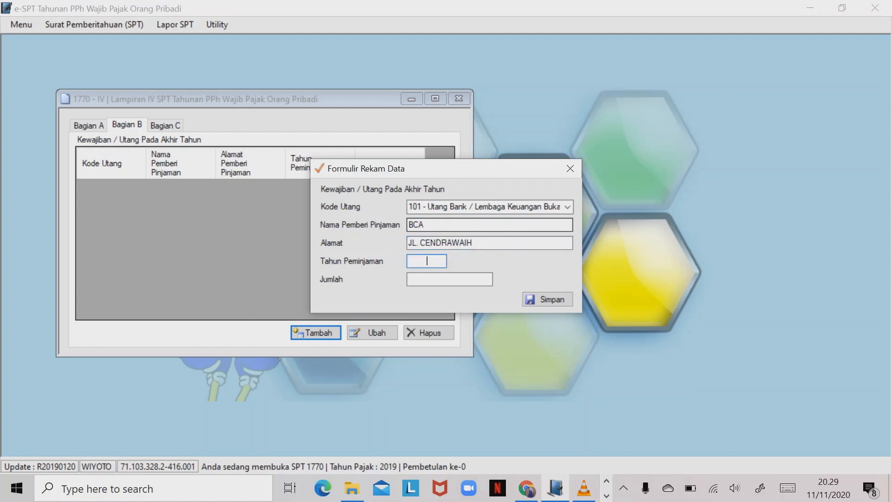
{"action": "type", "text": "2015"}
{"action": "key", "text": "Tab"}
{"action": "type", "text": "200."}
{"action": "type", "text": "000.000"}
{"action": "key", "text": "Tab"}
{"action": "key", "text": "Return"}
{"action": "key", "text": "Return"}
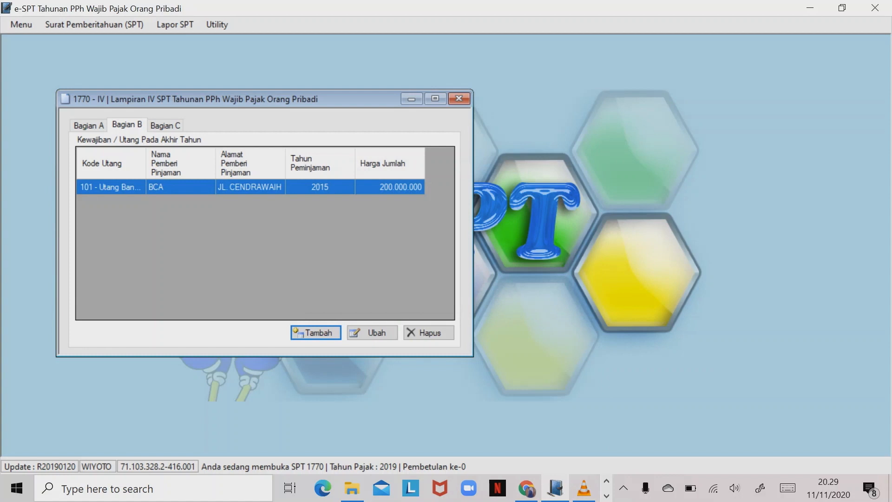
{"action": "key", "text": "Return"}
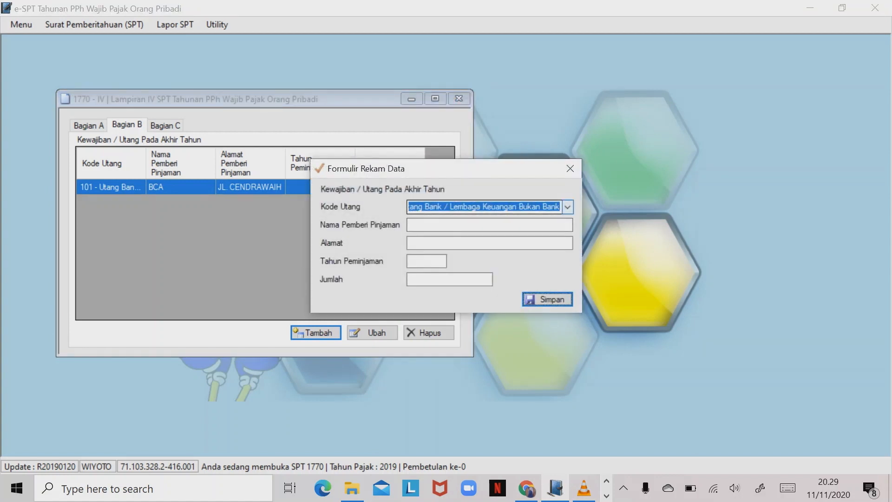
- Record a MANDIRI bank loan with the lender's address, year 2016, amount 150.000.000
{"action": "left_click", "coordinate": [489, 225]}
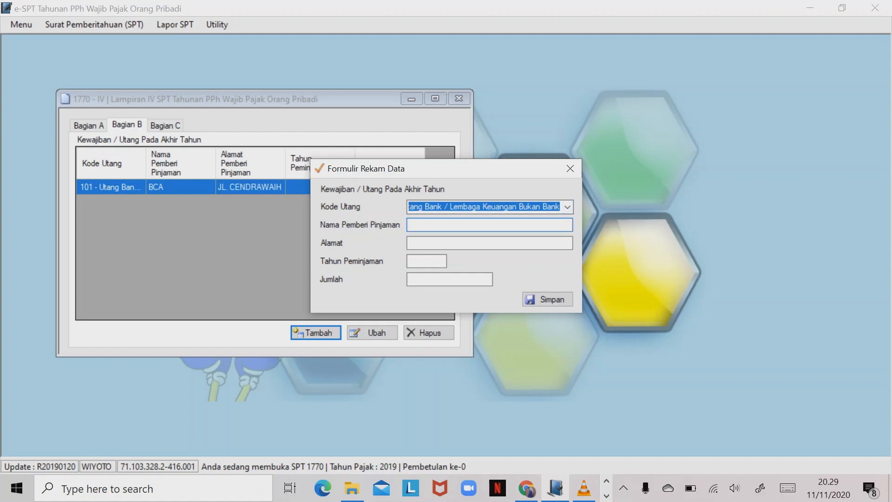
{"action": "type", "text": "KPI"}
{"action": "key", "text": "BackSpace"}
{"action": "key", "text": "BackSpace"}
{"action": "key", "text": "BackSpace"}
{"action": "type", "text": "MANDIRI"}
{"action": "key", "text": "Tab"}
{"action": "type", "text": "JL. SE"}
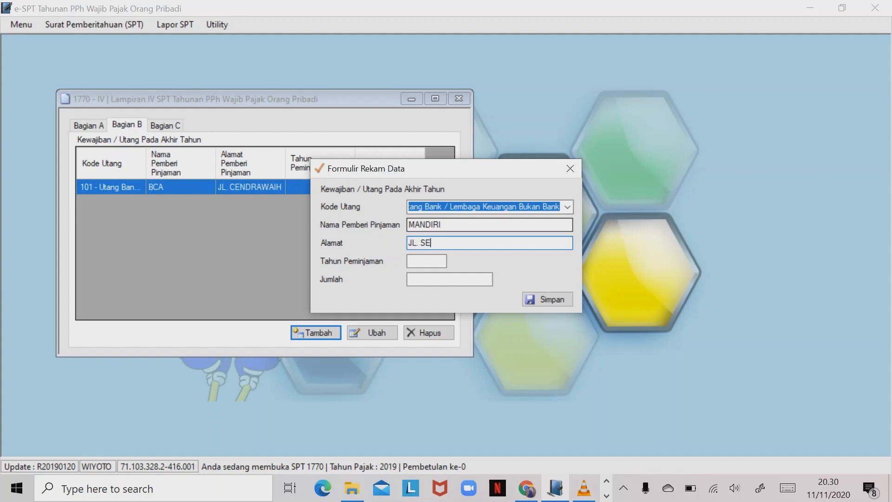
{"action": "key", "text": "BackSpace"}
{"action": "type", "text": "OETTA"}
{"action": "key", "text": "Tab"}
{"action": "type", "text": "2016"}
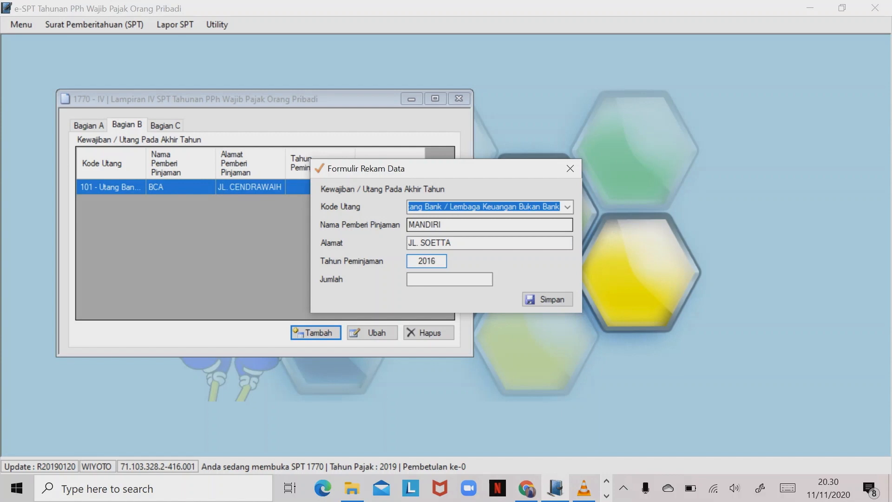
{"action": "key", "text": "Tab"}
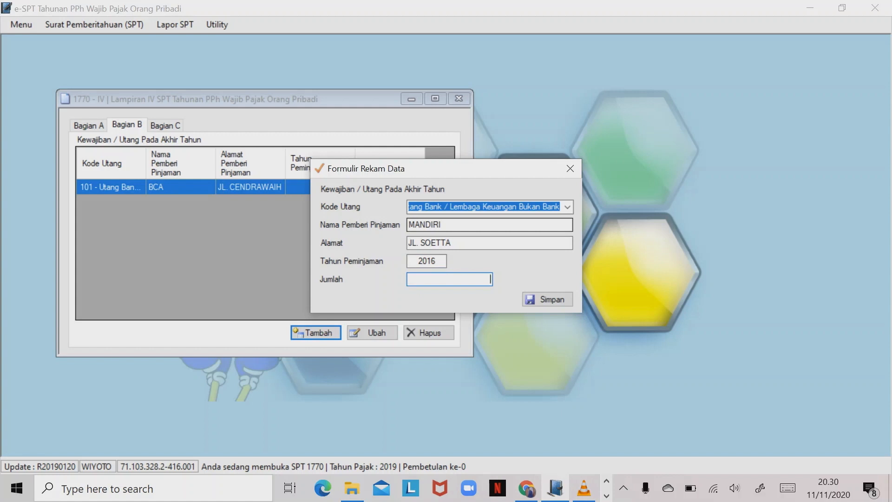
{"action": "type", "text": "155"}
{"action": "key", "text": "BackSpace"}
{"action": "type", "text": "0000000"}
{"action": "key", "text": "Tab"}
{"action": "key", "text": "Return"}
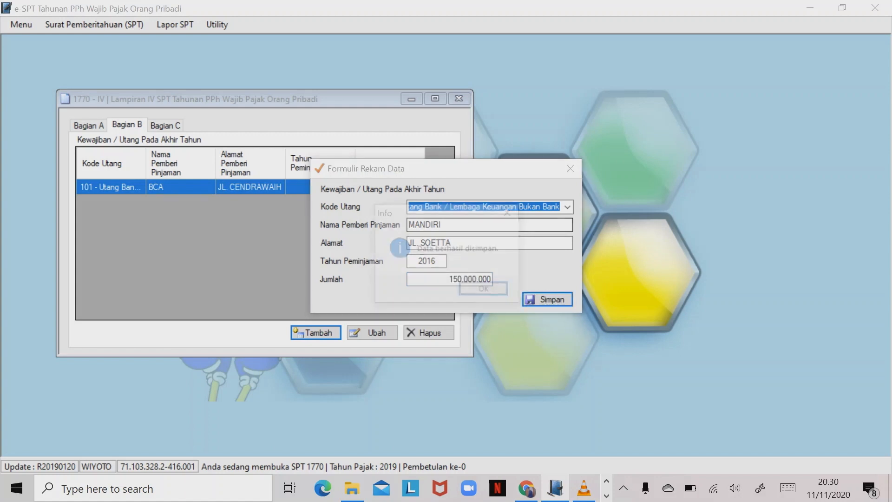
{"action": "key", "text": "Return"}
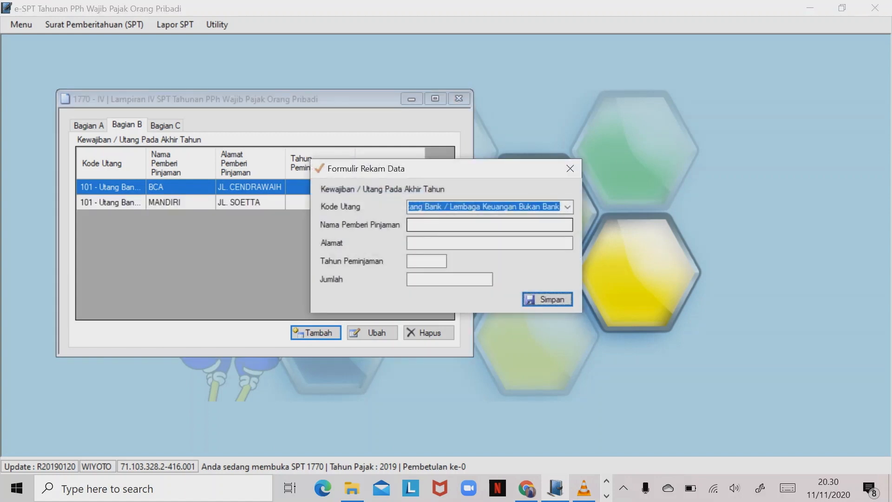
- Record a 102 - Kartu Kredit debt to BRI (2017, 100.000.000), then open Bagian C
{"action": "left_click", "coordinate": [568, 208]}
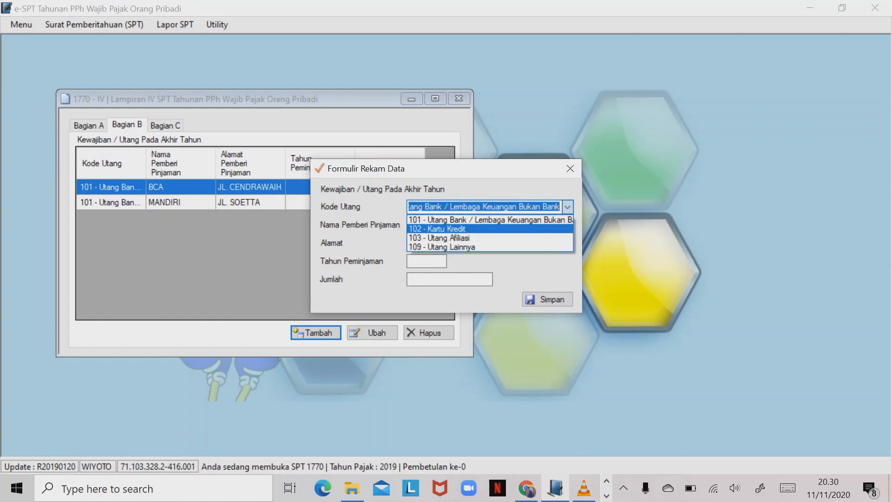
{"action": "key", "text": "Return"}
{"action": "key", "text": "Tab"}
{"action": "type", "text": "BRI"}
{"action": "key", "text": "Tab"}
{"action": "type", "text": "JL. AGUNG"}
{"action": "key", "text": "Tab"}
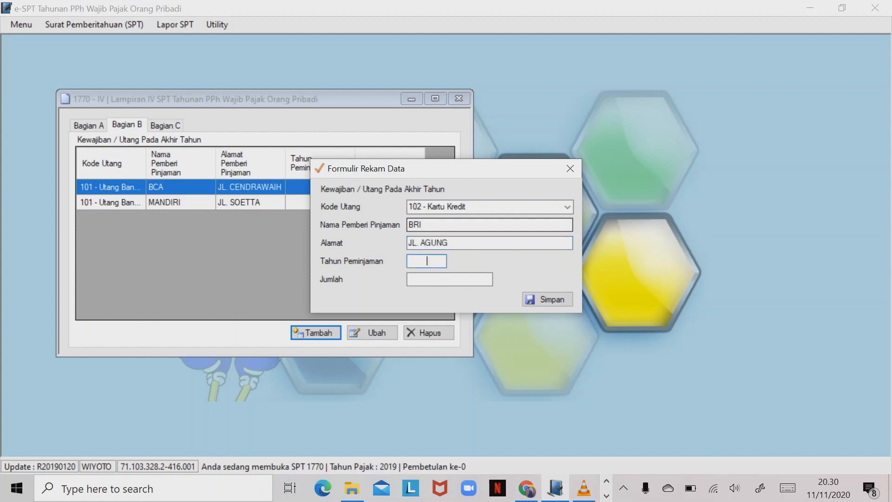
{"action": "type", "text": "2017"}
{"action": "key", "text": "Tab"}
{"action": "type", "text": "100000"}
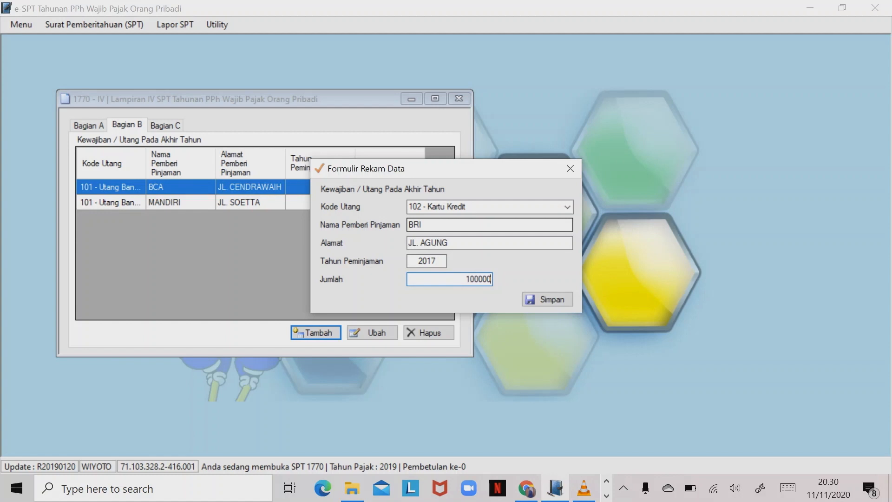
{"action": "key", "text": "Return"}
{"action": "key", "text": "Return"}
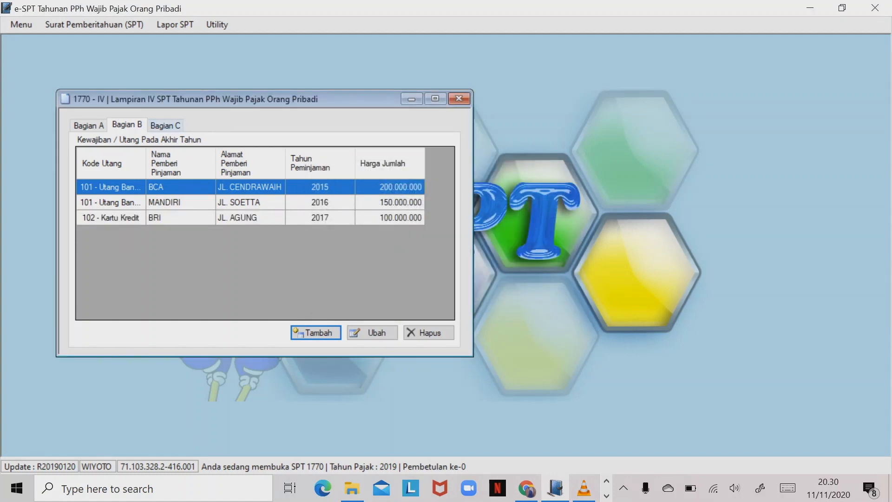
{"action": "left_click", "coordinate": [165, 125]}
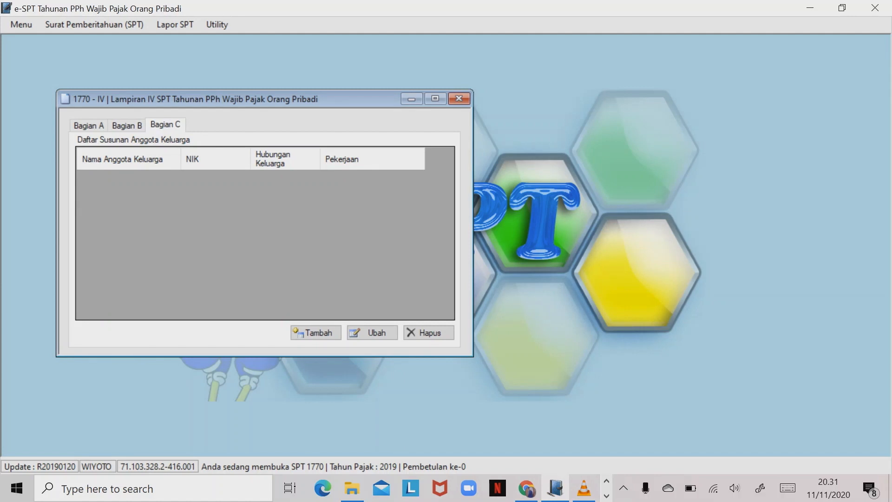
- Add the wife (housewife) and a university-student child to the Bagian C family list
{"action": "left_click", "coordinate": [316, 333]}
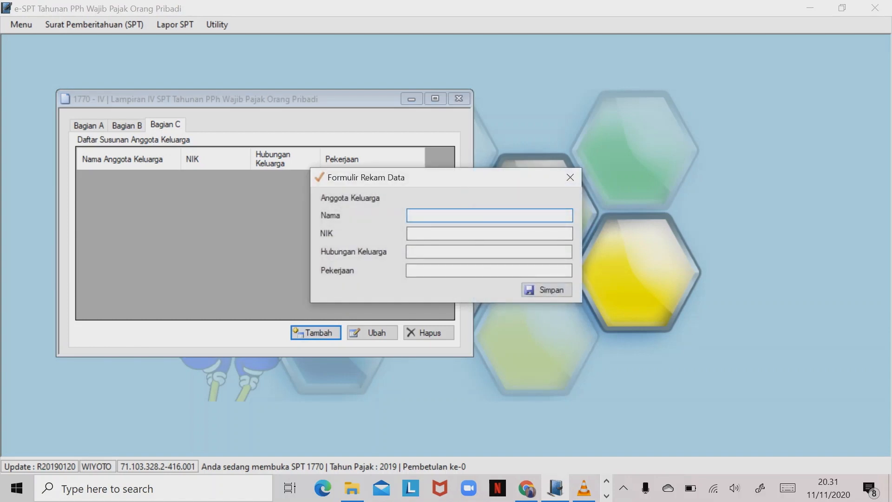
{"action": "type", "text": "TANTRI"}
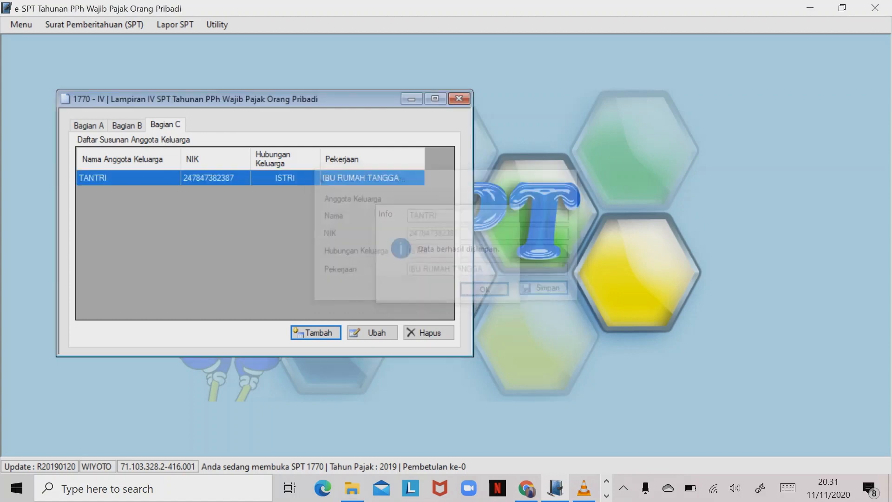
{"action": "left_click", "coordinate": [317, 333]}
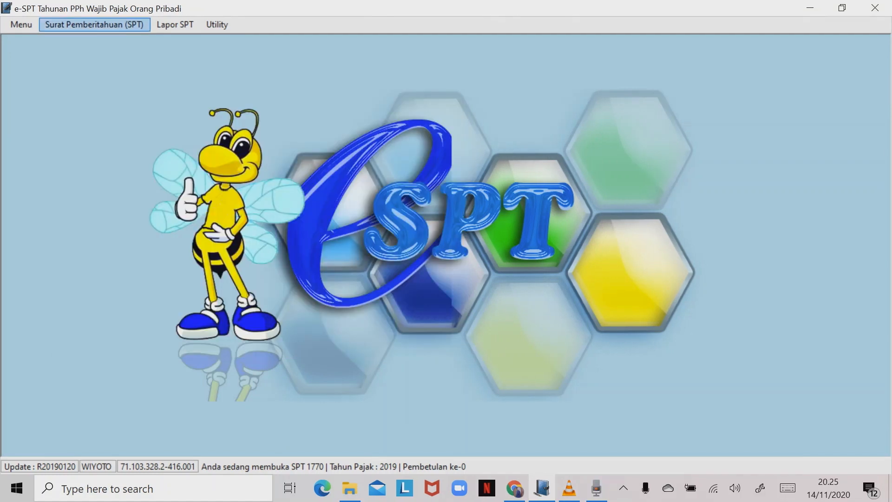
{"action": "left_click", "coordinate": [94, 24]}
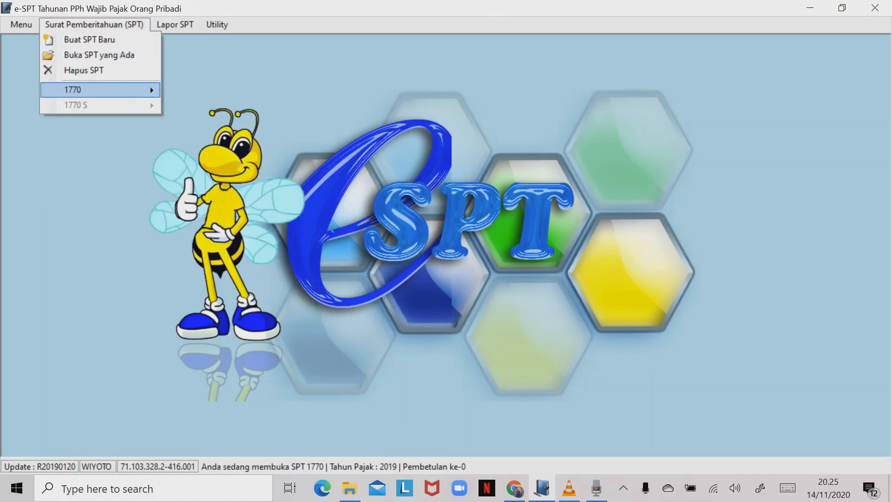
- Open the 1770 Lampiran III form from the SPT menu and move its window up-left
{"action": "mouse_move", "coordinate": [100, 89]}
{"action": "left_click", "coordinate": [207, 122]}
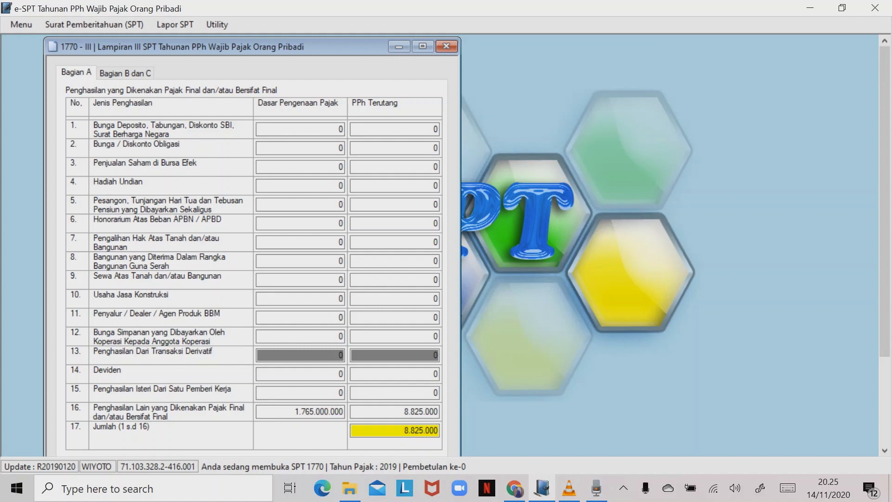
{"action": "left_click_drag", "start_coordinate": [223, 46], "coordinate": [218, 36]}
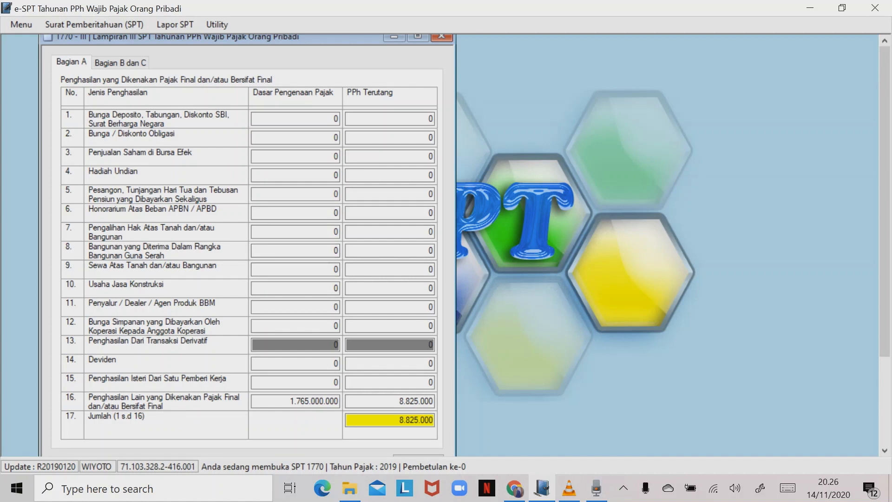
- Enter row 7 land-transfer income of 100.000.000 with 2.500.000 tax
{"action": "left_click", "coordinate": [296, 232]}
{"action": "double_click", "coordinate": [336, 232]}
{"action": "type", "text": "1"}
{"action": "type", "text": "00."}
{"action": "type", "text": "000.000"}
{"action": "key", "text": "Tab"}
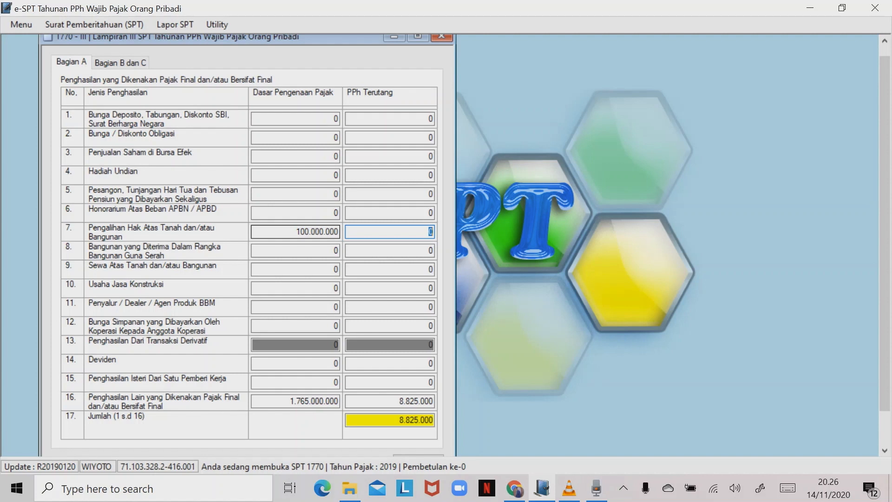
{"action": "type", "text": "2500000"}
{"action": "key", "text": "Tab"}
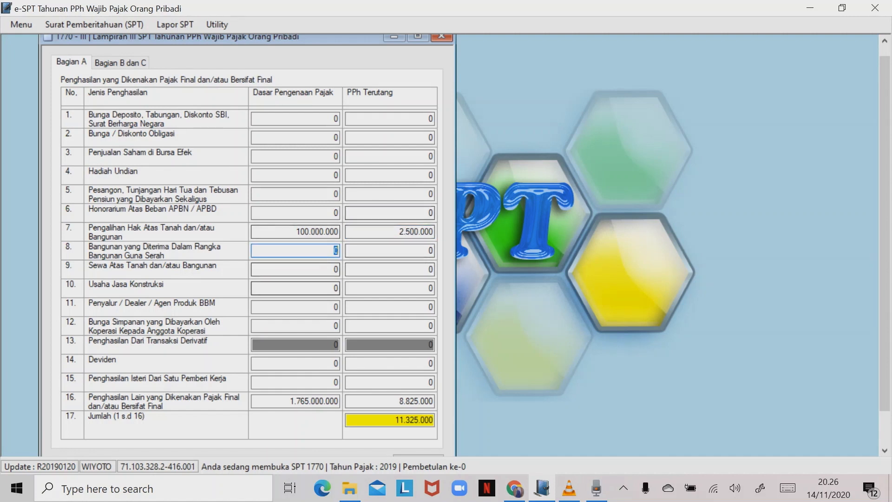
- Enter row 9 rental income of 115.000.000 with 11.500.000 tax
{"action": "left_click", "coordinate": [326, 269]}
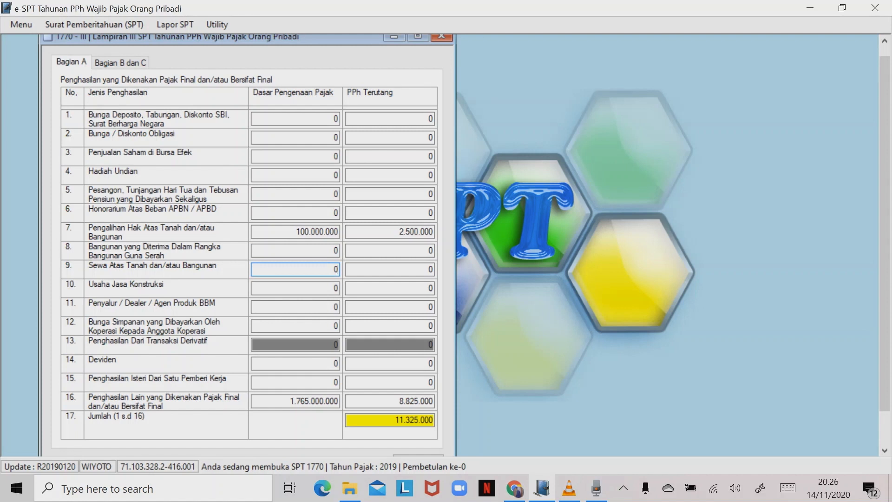
{"action": "key", "text": "BackSpace"}
{"action": "type", "text": "115000000"}
{"action": "key", "text": "Tab"}
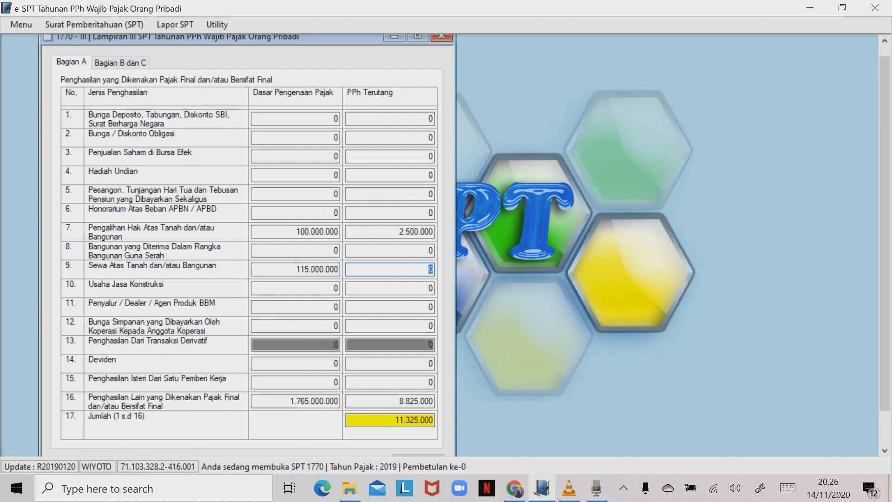
{"action": "type", "text": "11500000"}
{"action": "key", "text": "Tab"}
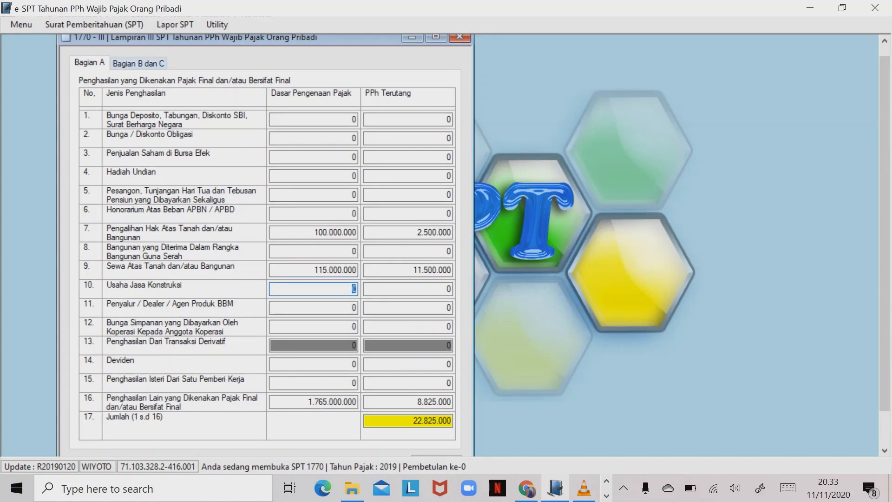
{"action": "key", "text": "ctrl+Tab"}
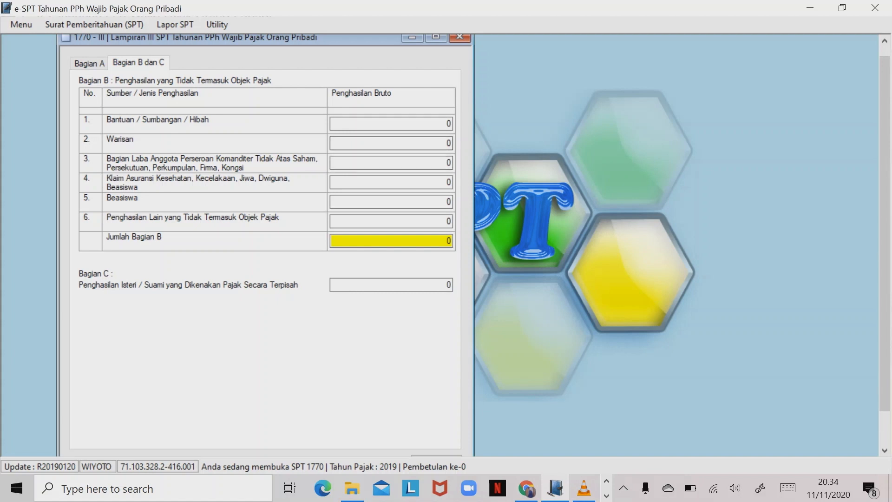
- Set Warisan to 2.000.000 in Bagian B, save, and close Lampiran III
{"action": "left_click", "coordinate": [449, 142]}
{"action": "key", "text": "BackSpace"}
{"action": "type", "text": "2.000."}
{"action": "type", "text": "000000"}
{"action": "key", "text": "Tab"}
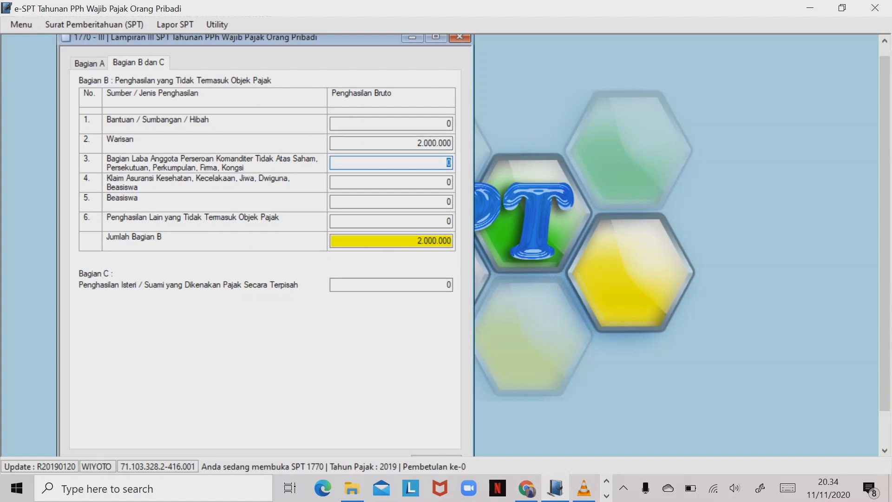
{"action": "left_click", "coordinate": [437, 456]}
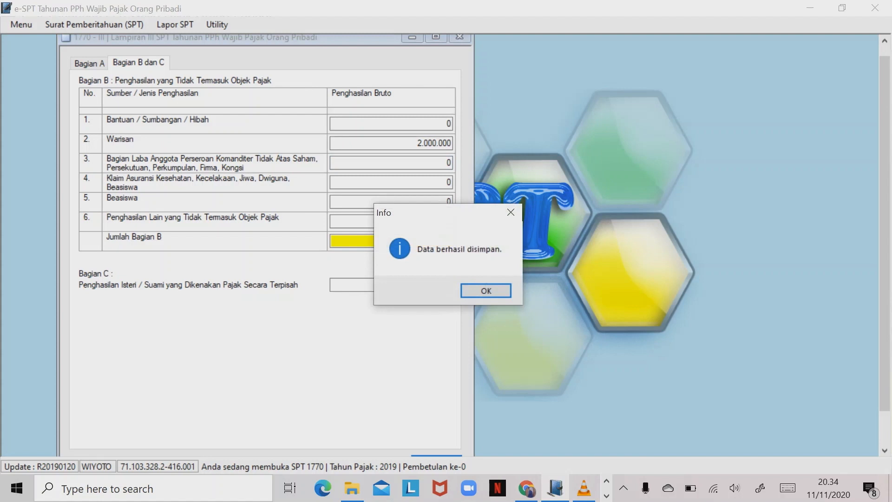
{"action": "key", "text": "Return"}
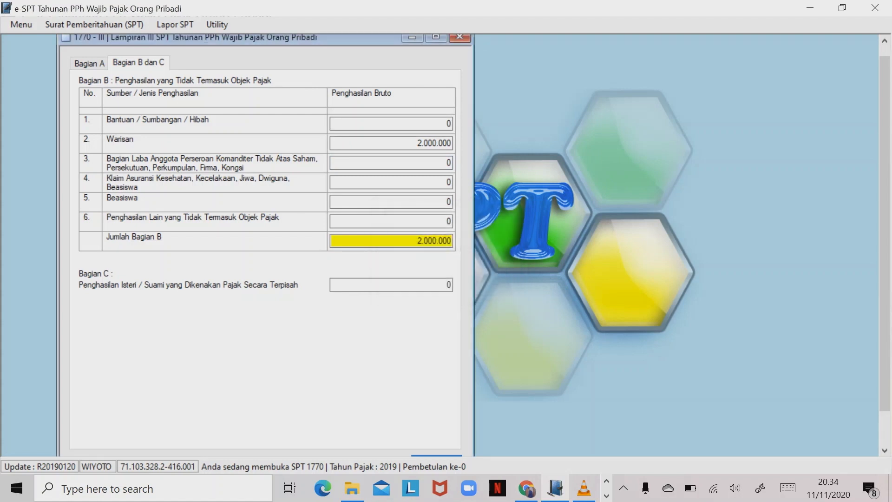
{"action": "left_click", "coordinate": [461, 37]}
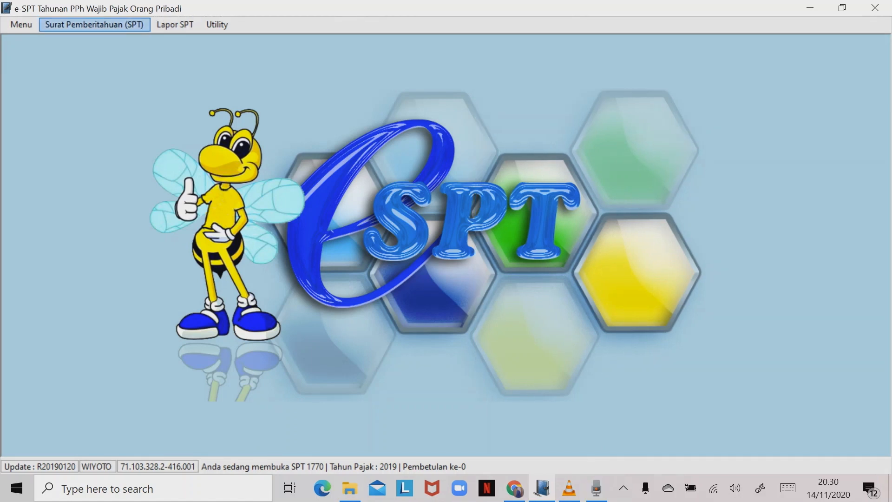
- Open 1770 Lampiran II from the SPT menu, reposition it, and start a new withholding record
{"action": "left_click", "coordinate": [95, 24]}
{"action": "mouse_move", "coordinate": [100, 90]}
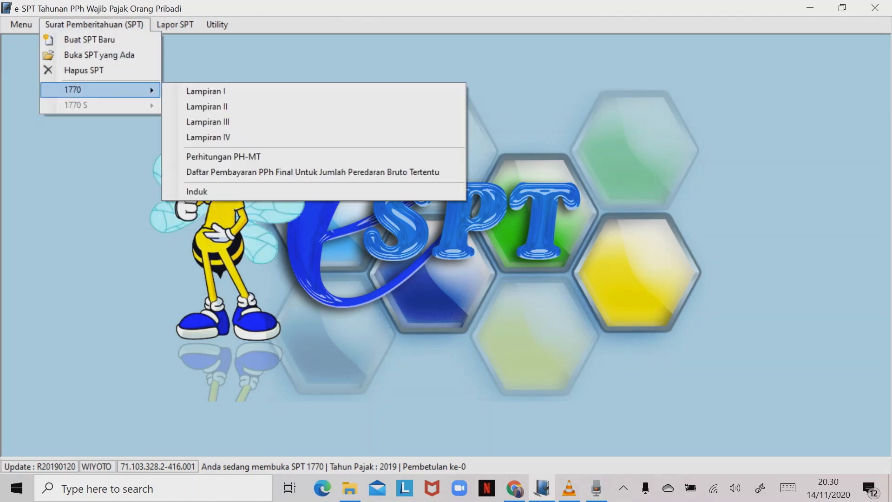
{"action": "left_click", "coordinate": [207, 107]}
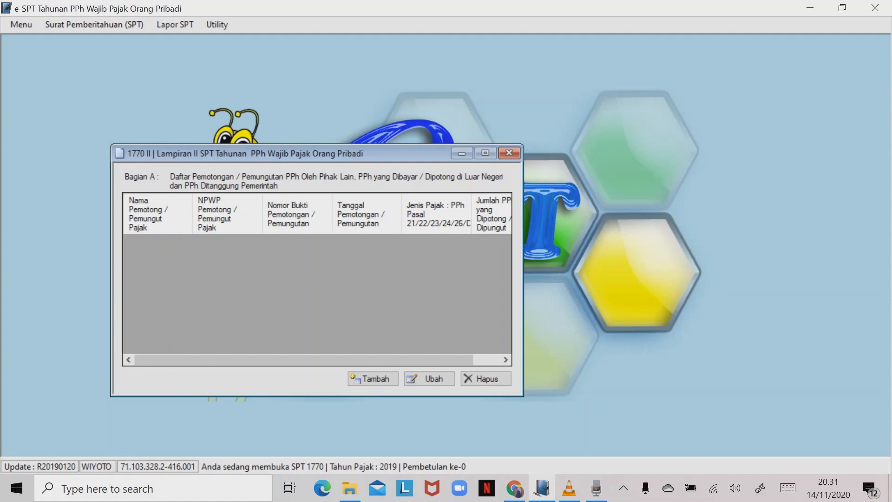
{"action": "left_click_drag", "start_coordinate": [316, 154], "coordinate": [260, 103]}
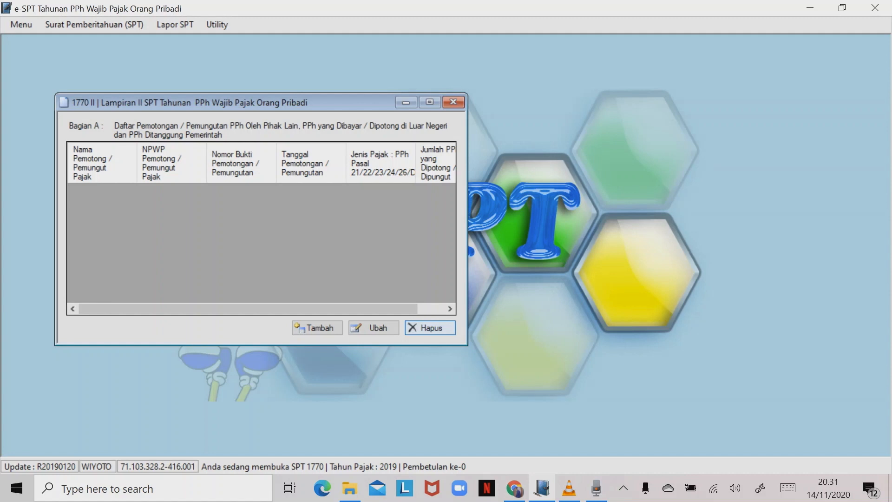
{"action": "left_click", "coordinate": [515, 489]}
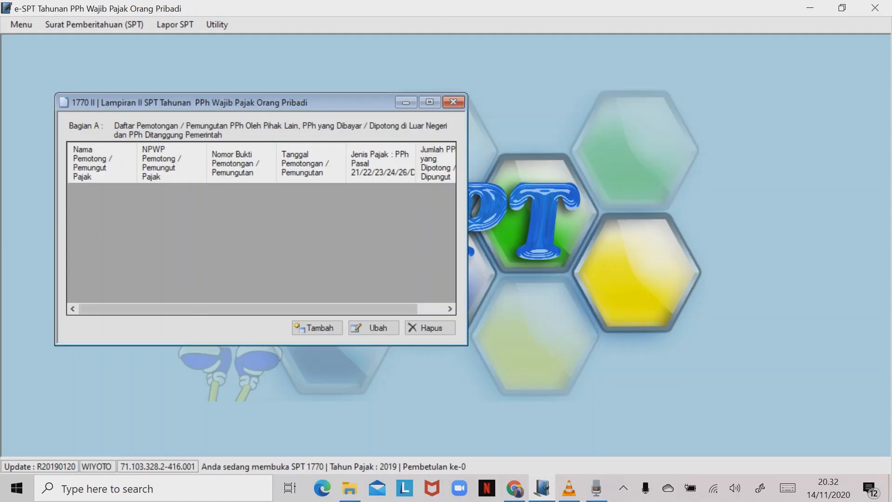
{"action": "left_click", "coordinate": [318, 328]}
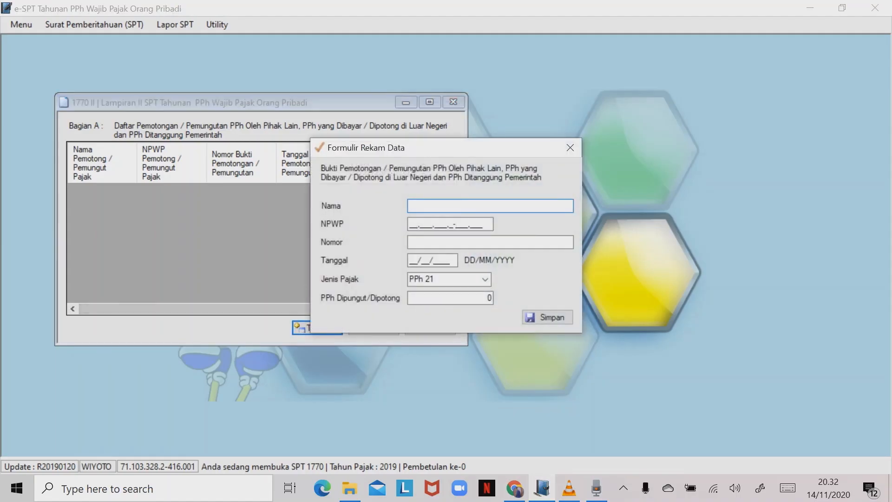
- Save a PT PERTAMINI withholding slip with its NPWP, number 00008, 31/12/2019, PPh 21, 22400000
{"action": "type", "text": "PT PERTAMINI"}
{"action": "key", "text": "Tab"}
{"action": "key", "text": "Tab"}
{"action": "type", "text": "00"}
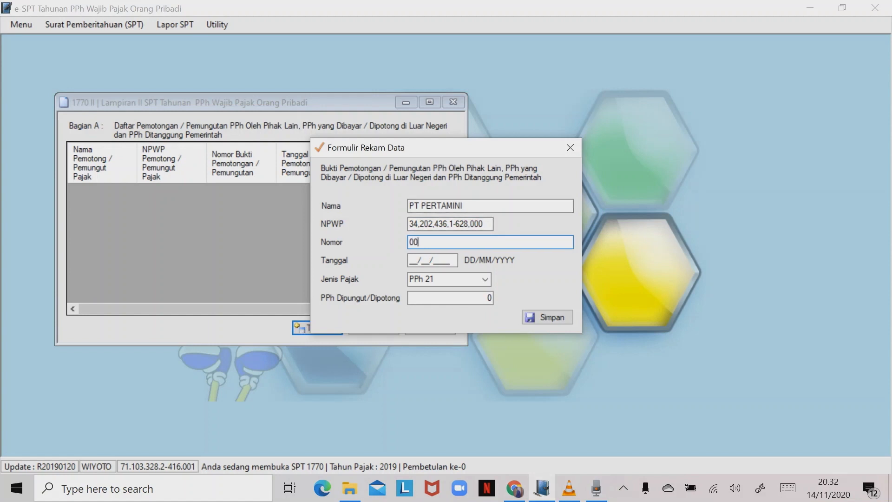
{"action": "type", "text": "008"}
{"action": "key", "text": "Tab"}
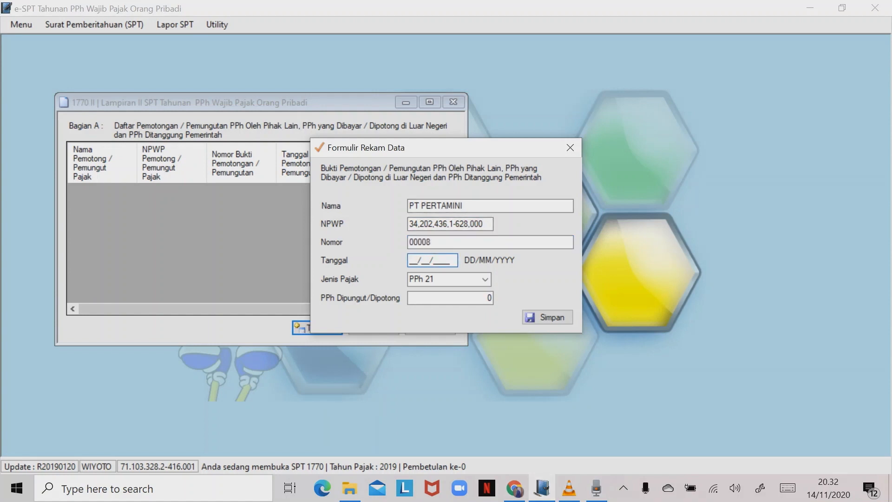
{"action": "type", "text": "31/12/2019"}
{"action": "key", "text": "Tab"}
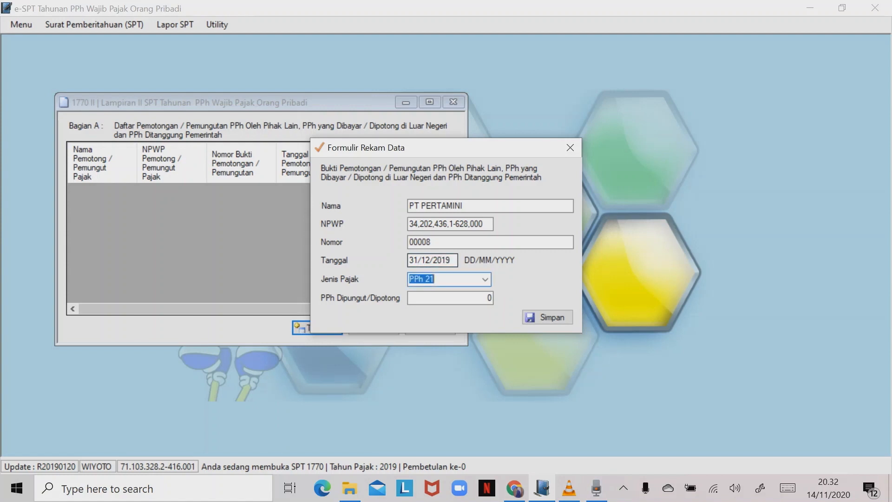
{"action": "key", "text": "Tab"}
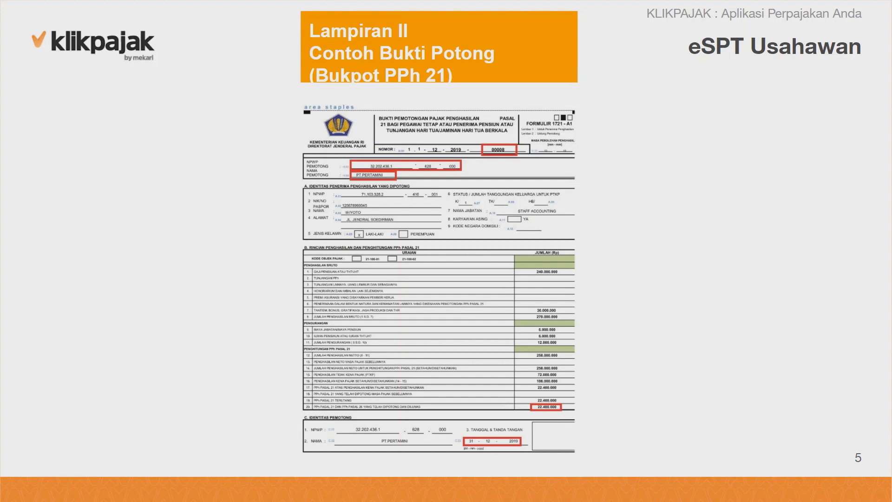
{"action": "type", "text": "22400"}
{"action": "type", "text": "000"}
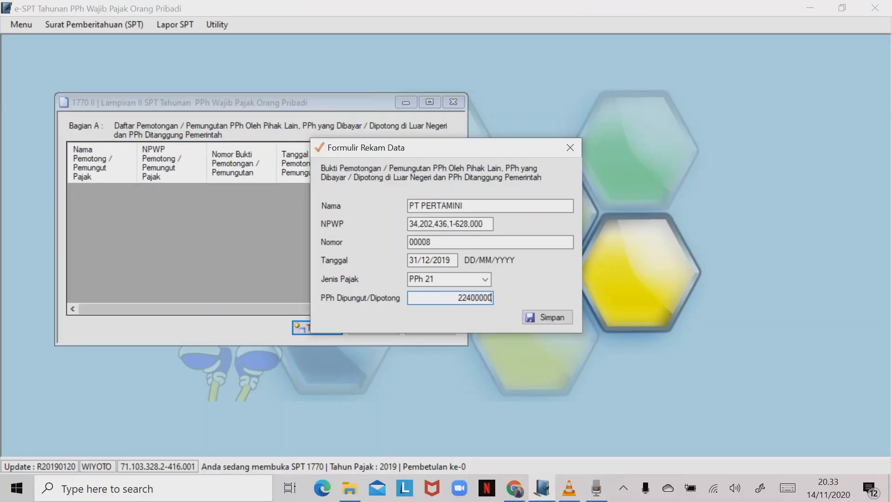
{"action": "key", "text": "Tab"}
{"action": "key", "text": "Return"}
{"action": "key", "text": "Return"}
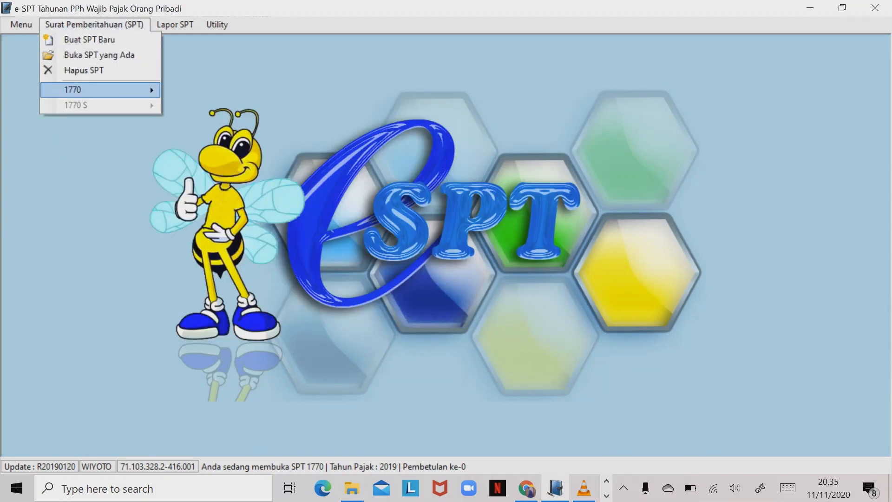
- Open the 1770 Lampiran I form and show its Bagian C employment income list
{"action": "mouse_move", "coordinate": [93, 90]}
{"action": "left_click", "coordinate": [206, 92]}
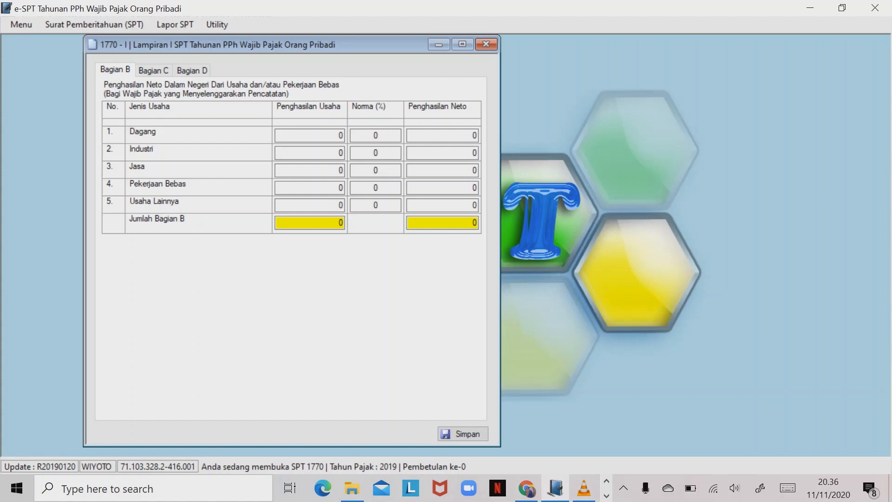
{"action": "left_click", "coordinate": [153, 70]}
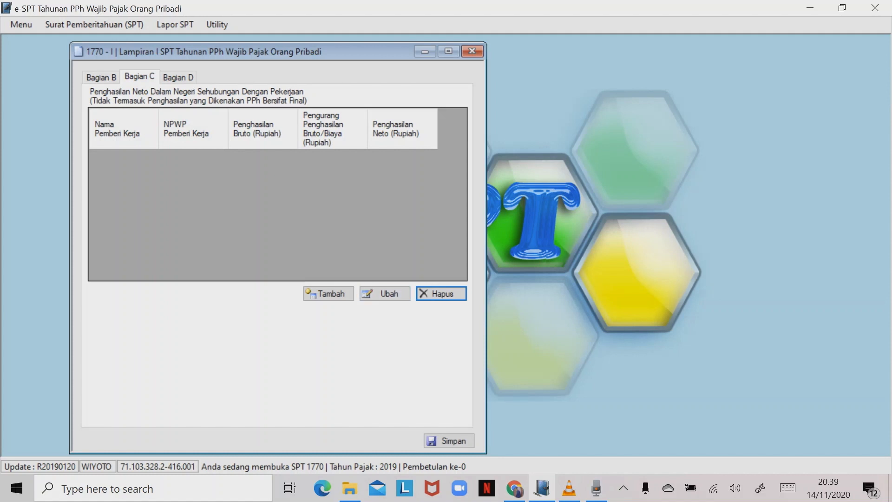
- Open a blank Formulir Rekam Data for a Bagian C employer, then bring up the reference slide deck in Chrome
{"action": "left_click", "coordinate": [328, 294]}
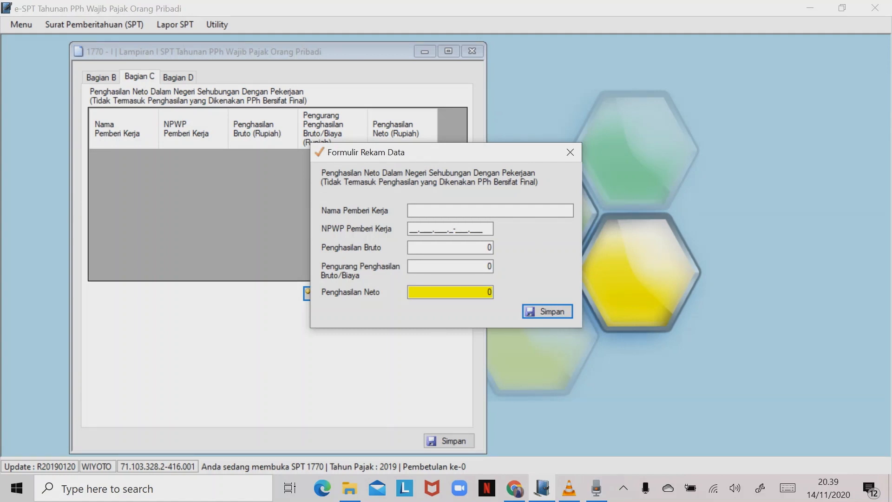
{"action": "left_click", "coordinate": [515, 488]}
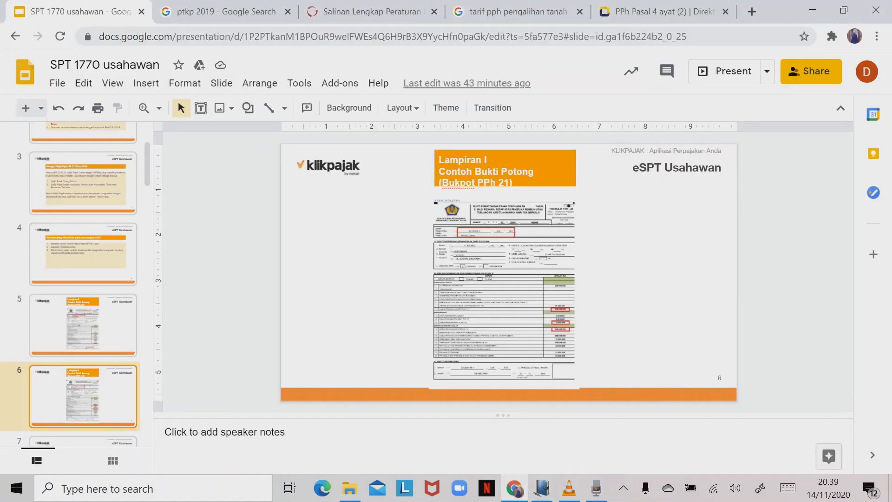
- Present slide 6's sample Bukti Potong PPh 21 full screen, then go back to the e-SPT form
{"action": "left_click", "coordinate": [727, 71]}
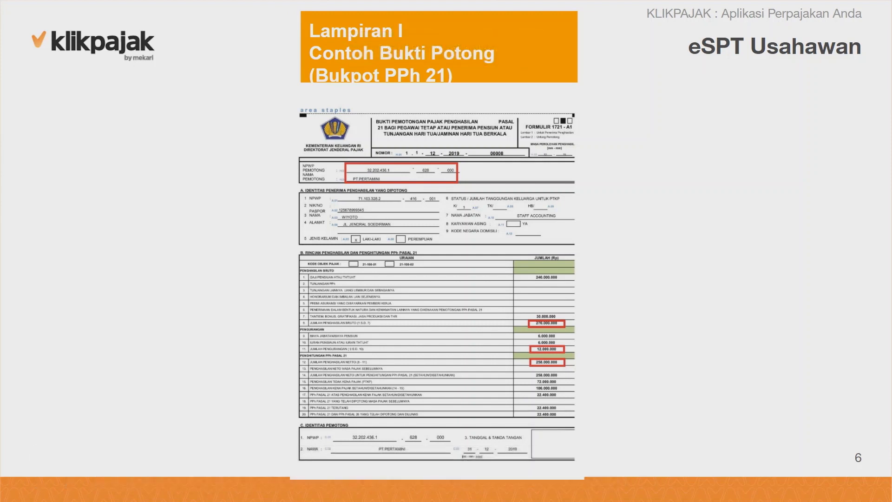
{"action": "mouse_move", "coordinate": [90, 458]}
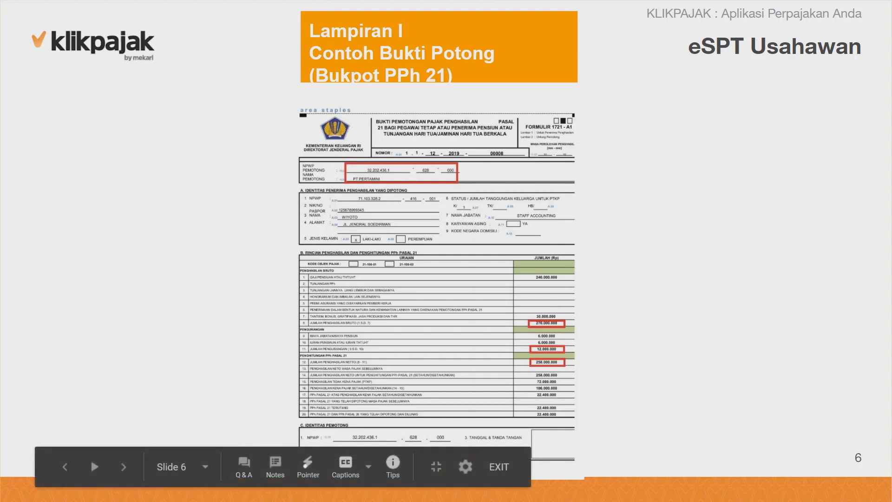
{"action": "key", "text": "Escape"}
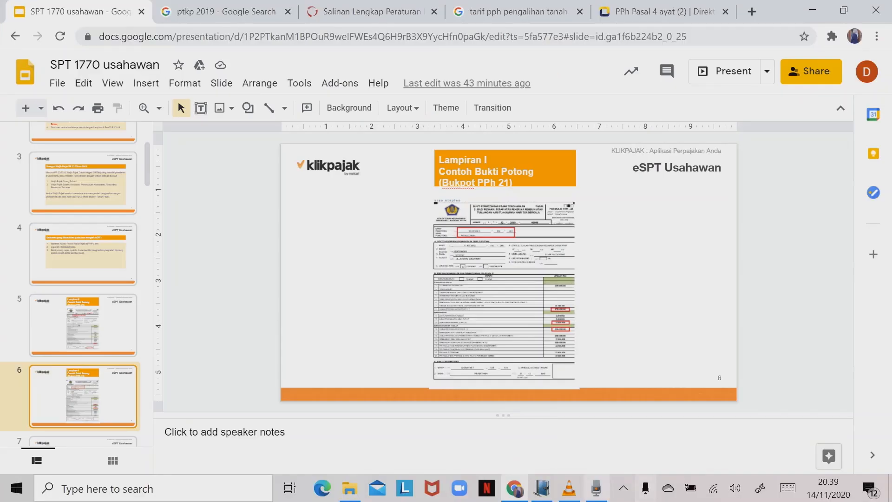
{"action": "left_click", "coordinate": [542, 488]}
- Record employer PT PERTAMINI with 270.000.000 gross and 12.000.000 deductions, giving 258.000.000 net
{"action": "left_click", "coordinate": [450, 210]}
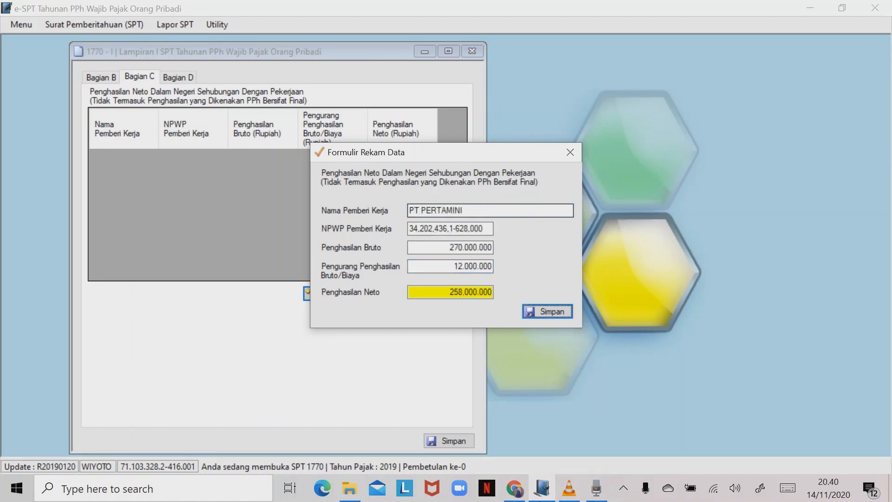
{"action": "key", "text": "Return"}
{"action": "key", "text": "Return"}
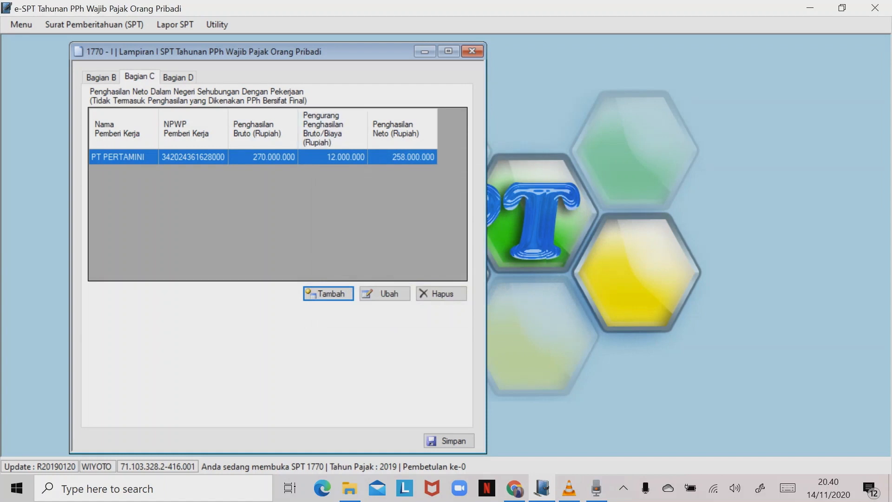
{"action": "left_click", "coordinate": [178, 77]}
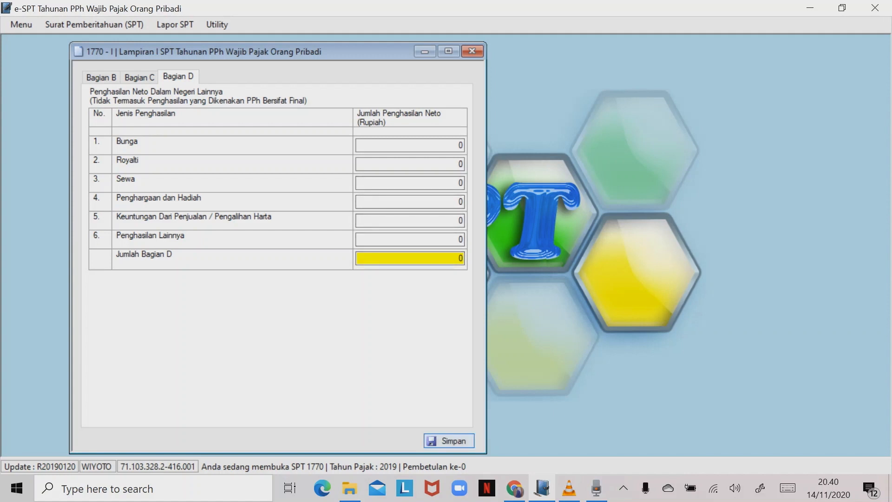
- Save Lampiran I with Bagian D left at 0 and close the form
{"action": "left_click", "coordinate": [448, 441]}
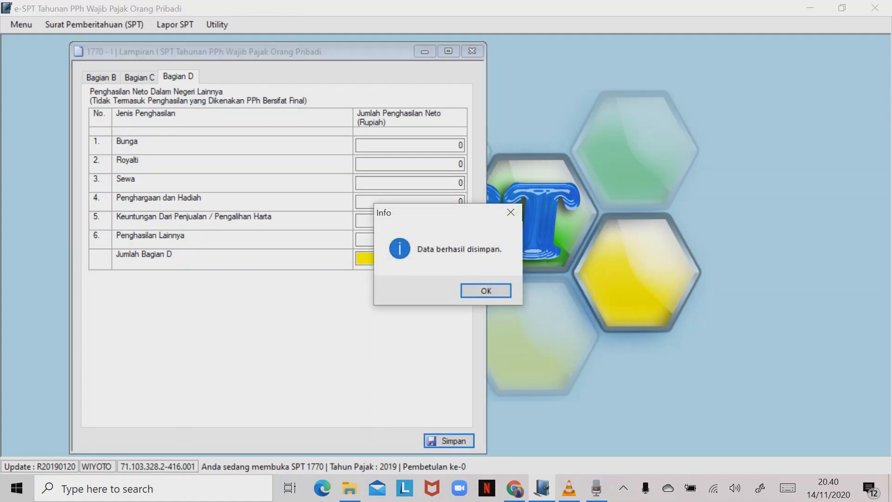
{"action": "left_click", "coordinate": [487, 291]}
{"action": "left_click", "coordinate": [472, 52]}
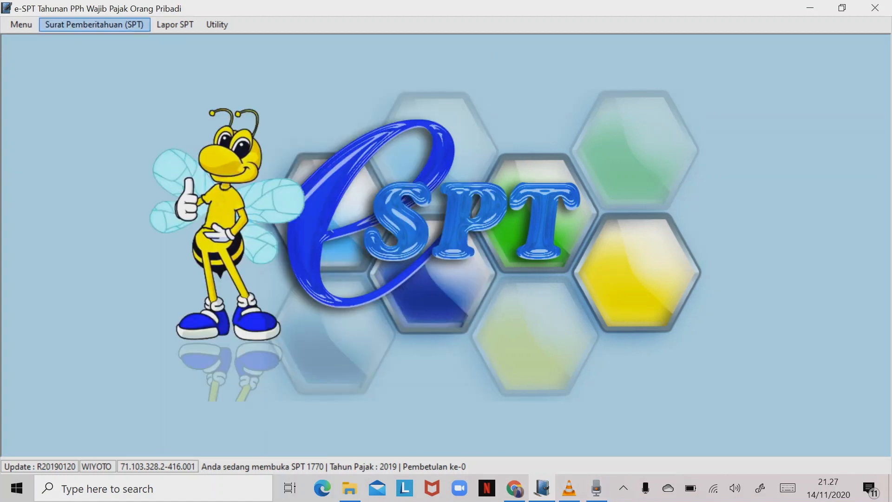
{"action": "left_click", "coordinate": [95, 24]}
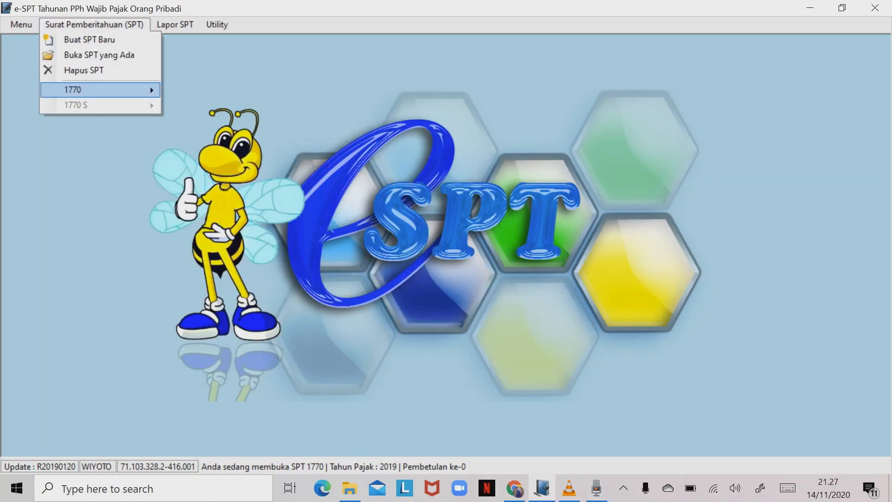
- In the 1770 Induk form, set status KK, check Bagian B's 258.000.000 taxable income, then close it
{"action": "mouse_move", "coordinate": [93, 89]}
{"action": "left_click", "coordinate": [197, 192]}
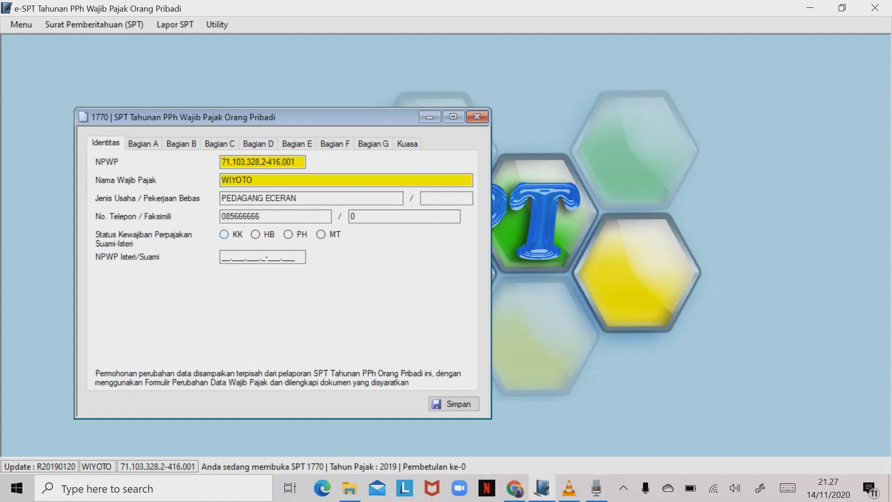
{"action": "left_click", "coordinate": [224, 234]}
{"action": "left_click", "coordinate": [143, 144]}
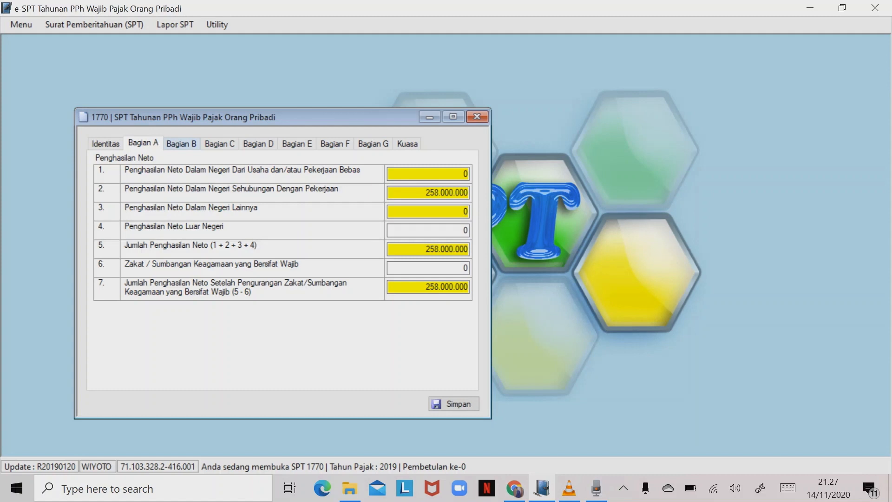
{"action": "left_click", "coordinate": [181, 144]}
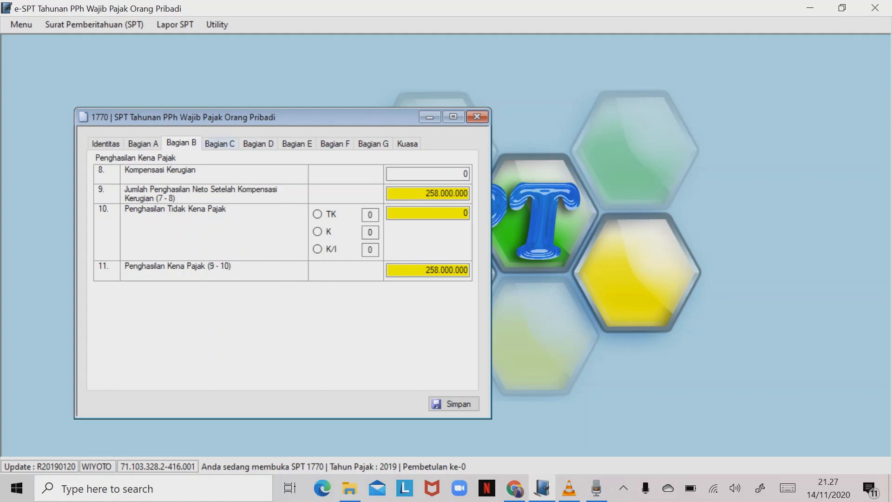
{"action": "left_click", "coordinate": [478, 116]}
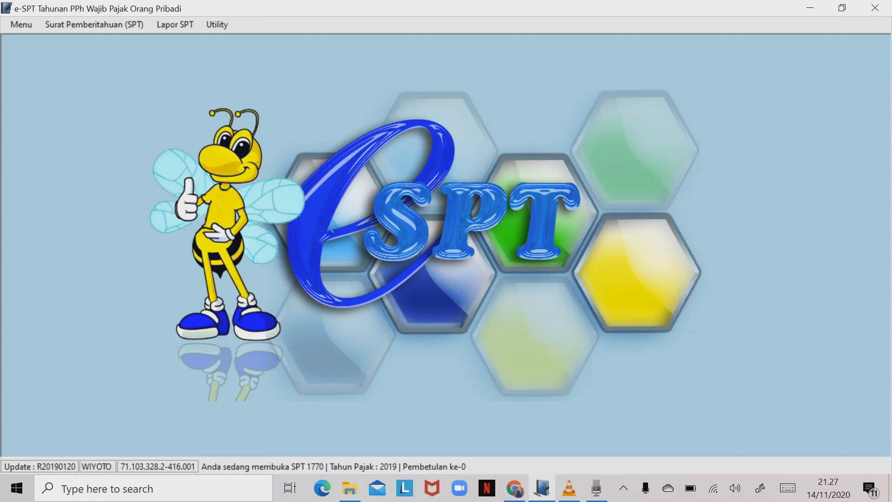
- Save the PTKP settings, 54.000.000 base plus 4.500.000 per dependant from 2013, and close them
{"action": "left_click", "coordinate": [217, 24]}
{"action": "mouse_move", "coordinate": [238, 55]}
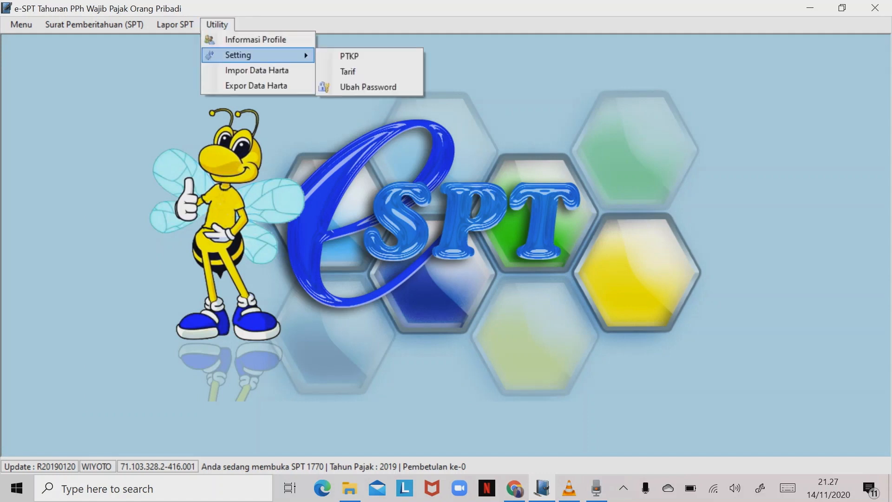
{"action": "left_click", "coordinate": [349, 57]}
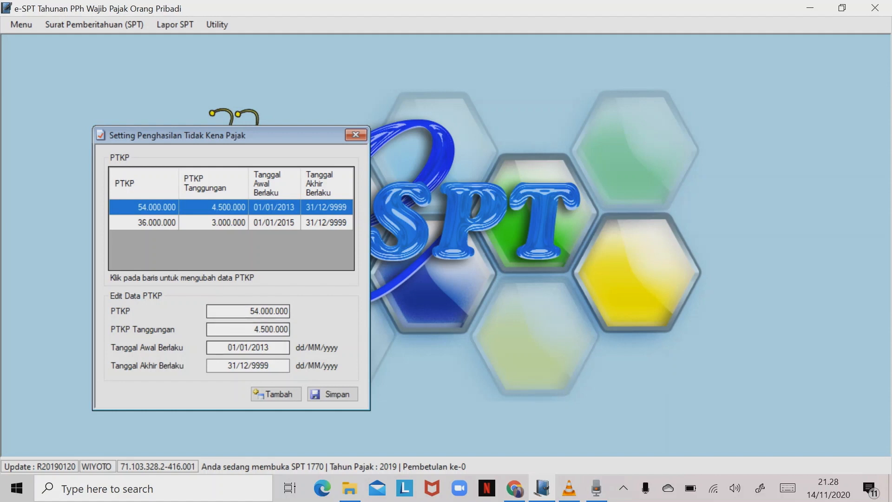
{"action": "left_click", "coordinate": [332, 394]}
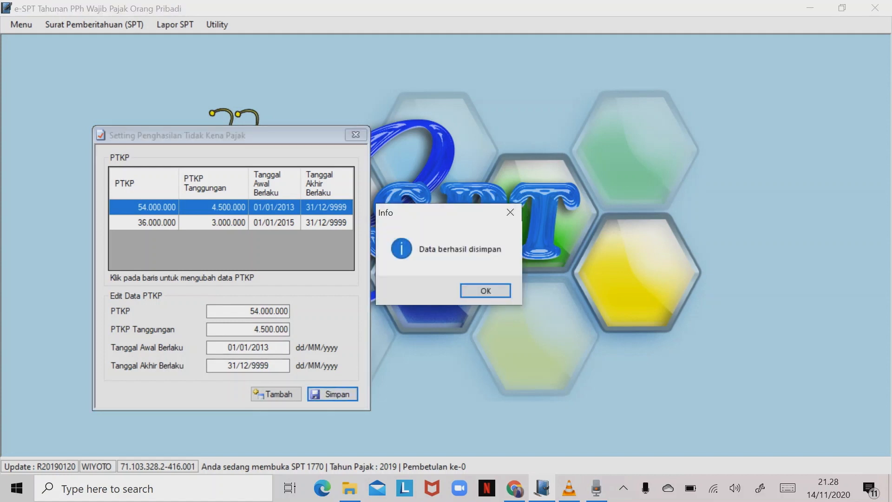
{"action": "left_click", "coordinate": [486, 290]}
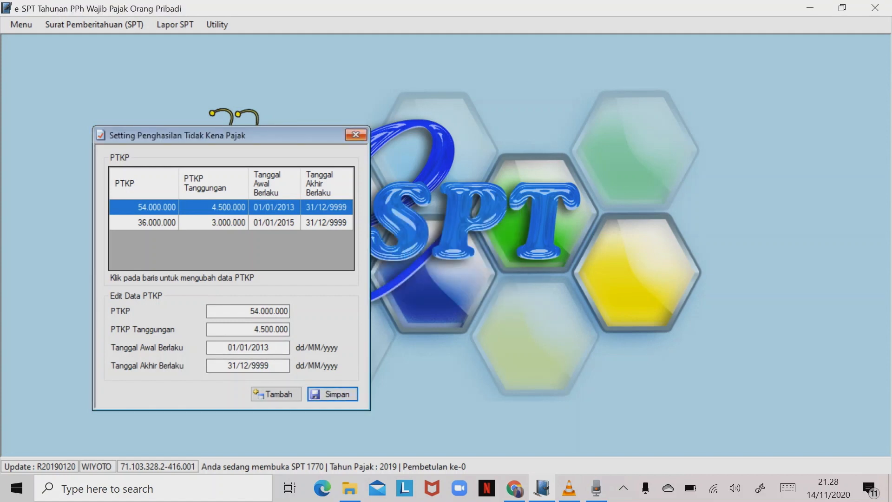
{"action": "left_click", "coordinate": [356, 134]}
{"action": "left_click", "coordinate": [95, 24]}
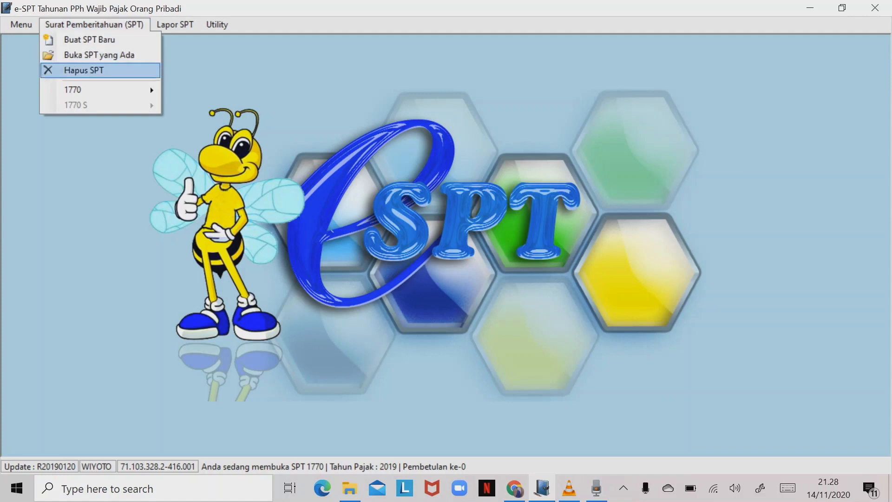
- Reopen the 1770 Induk form, mark the status KK, and move to Bagian B
{"action": "mouse_move", "coordinate": [100, 90]}
{"action": "left_click", "coordinate": [197, 191]}
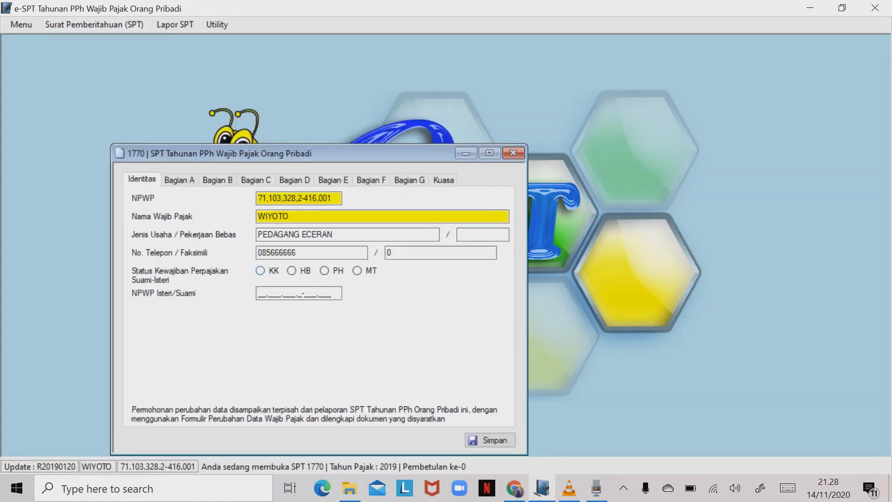
{"action": "left_click", "coordinate": [260, 271]}
{"action": "left_click", "coordinate": [179, 180]}
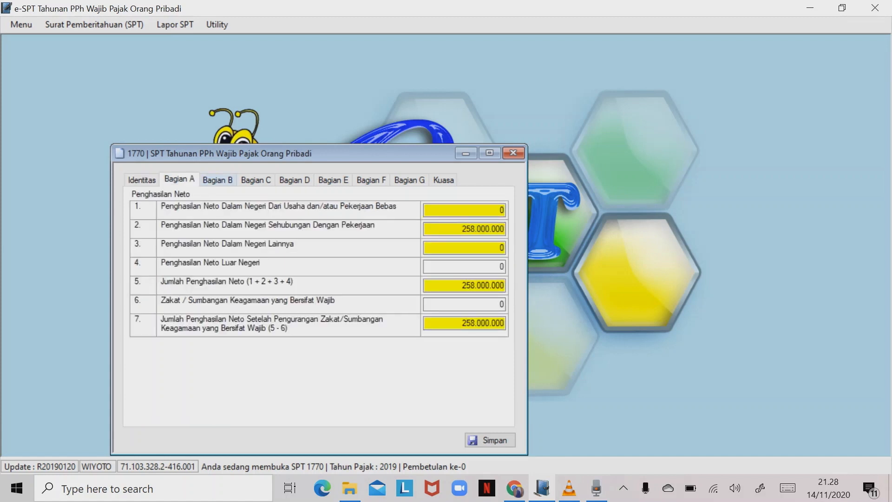
{"action": "left_click", "coordinate": [217, 180]}
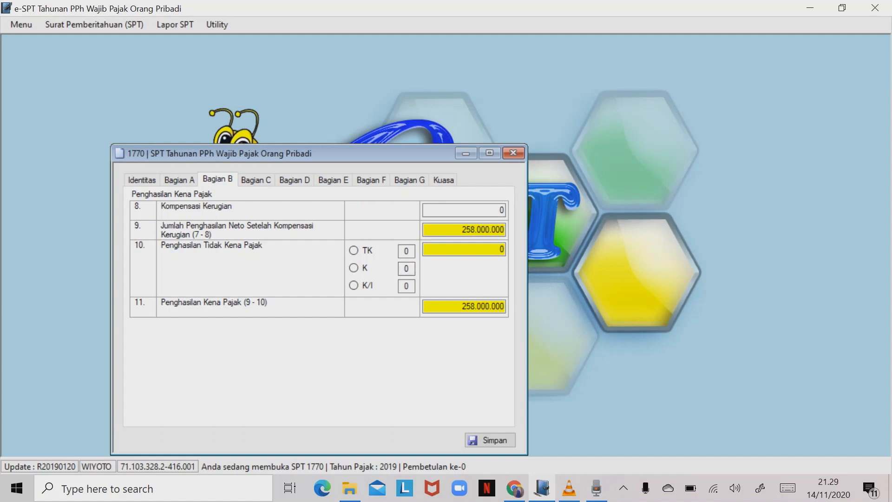
- Set PTKP status K with 1 dependant, giving PTKP 63.000.000 and taxable income 195.000.000
{"action": "left_click_drag", "start_coordinate": [410, 269], "coordinate": [403, 269]}
{"action": "type", "text": "1"}
{"action": "left_click", "coordinate": [482, 250]}
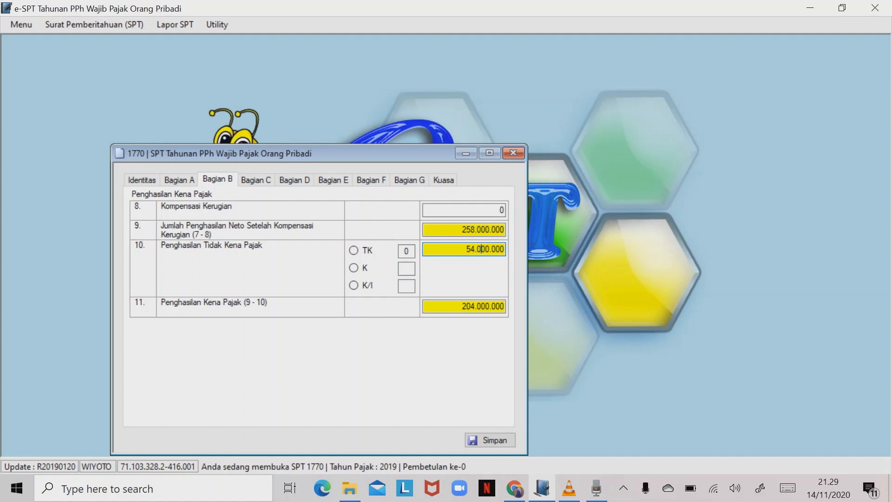
{"action": "left_click", "coordinate": [407, 268]}
{"action": "left_click", "coordinate": [354, 268]}
{"action": "left_click", "coordinate": [407, 269]}
{"action": "type", "text": "1"}
{"action": "left_click", "coordinate": [490, 249]}
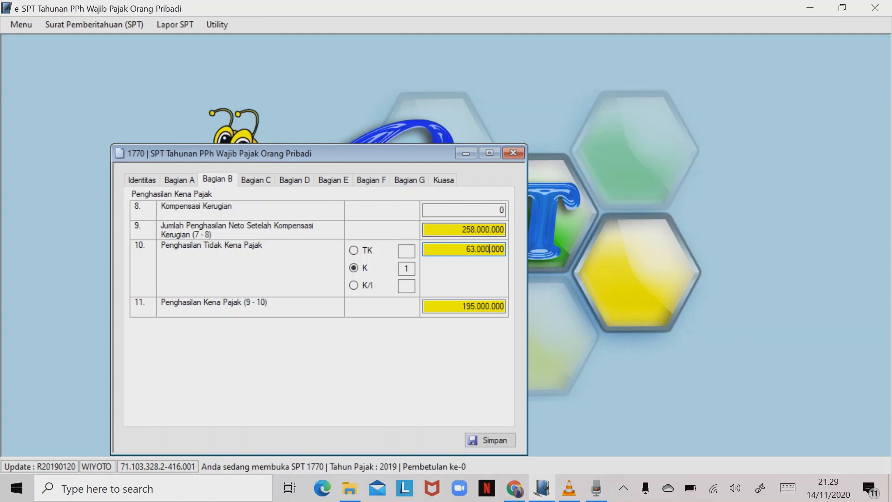
{"action": "left_click", "coordinate": [256, 180]}
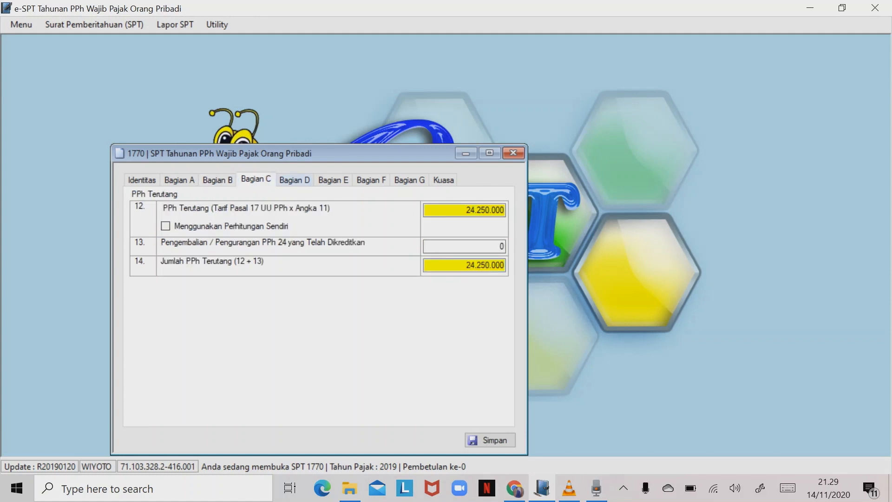
- In Bagian G, untick Surat Kuasa Khusus (a) and tick SSP (b), withholding slips (e) and 1721-A1 copies (f)
{"action": "left_click", "coordinate": [295, 180]}
{"action": "left_click", "coordinate": [334, 180]}
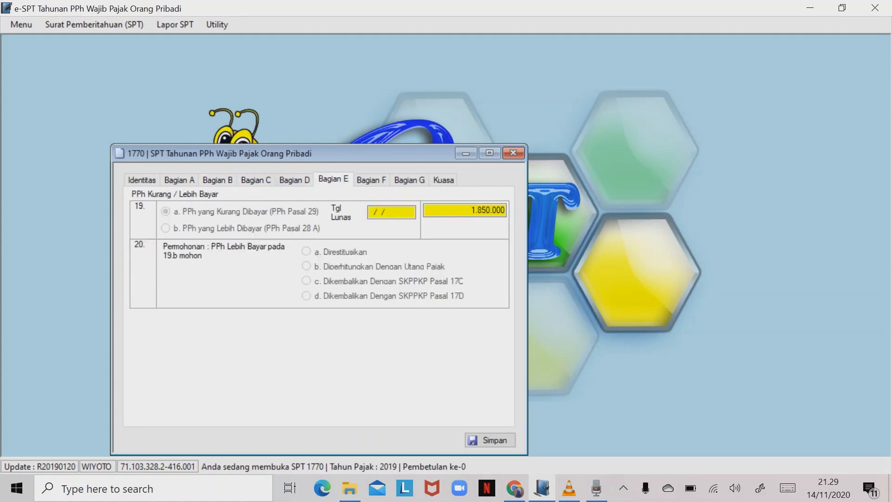
{"action": "left_click", "coordinate": [372, 179]}
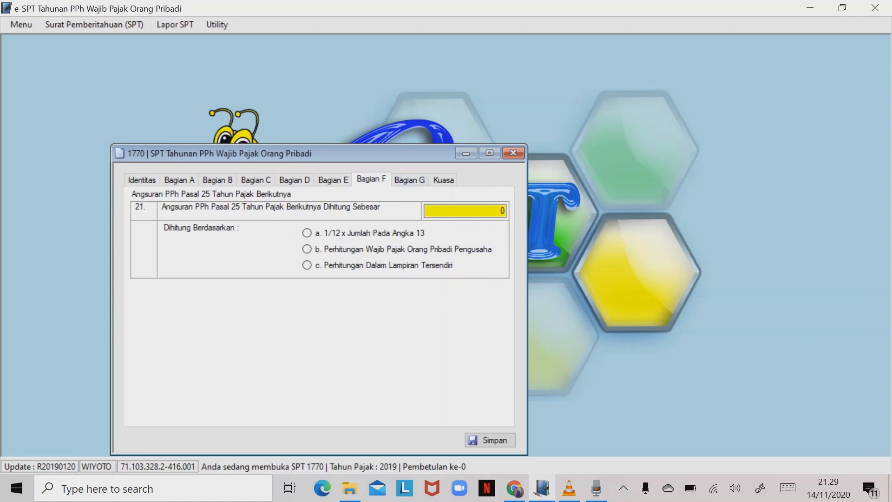
{"action": "left_click", "coordinate": [409, 180]}
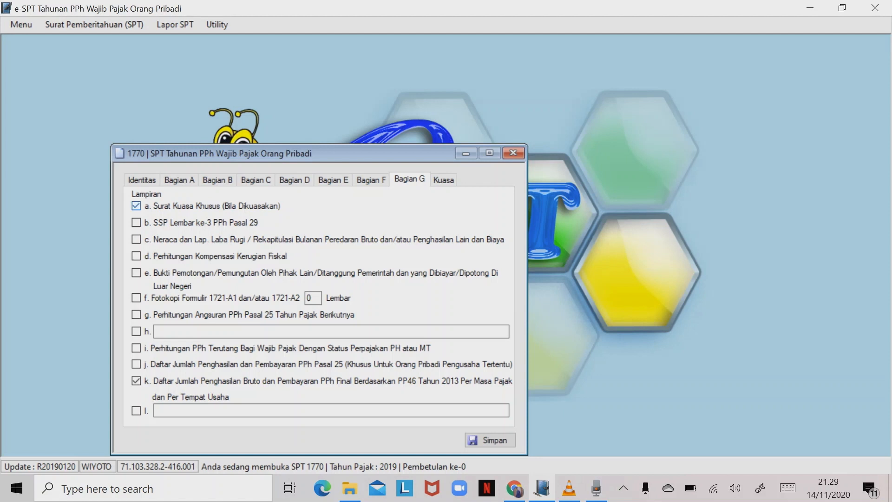
{"action": "left_click", "coordinate": [136, 206]}
{"action": "left_click", "coordinate": [136, 273]}
{"action": "left_click", "coordinate": [136, 298]}
{"action": "left_click", "coordinate": [136, 222]}
{"action": "left_click", "coordinate": [443, 180]}
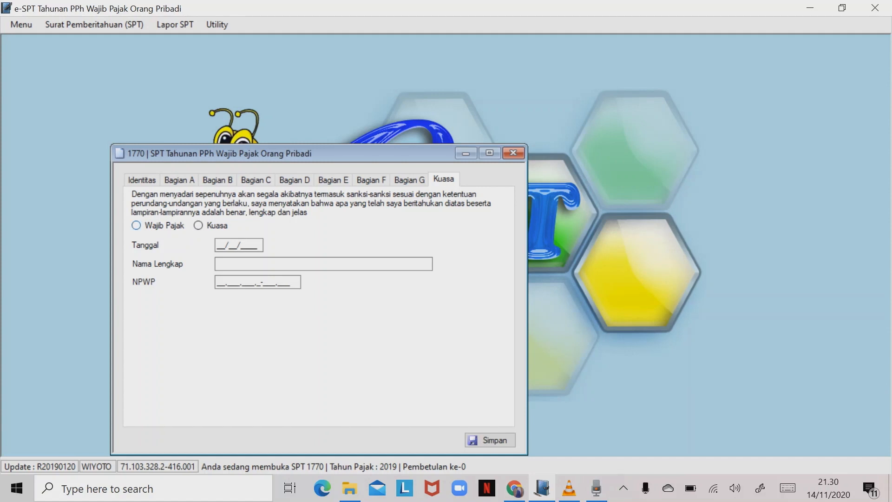
- Choose Wajib Pajak as signer, date it 31/12/2019, save the return, and close the 1770 window
{"action": "left_click", "coordinate": [137, 225]}
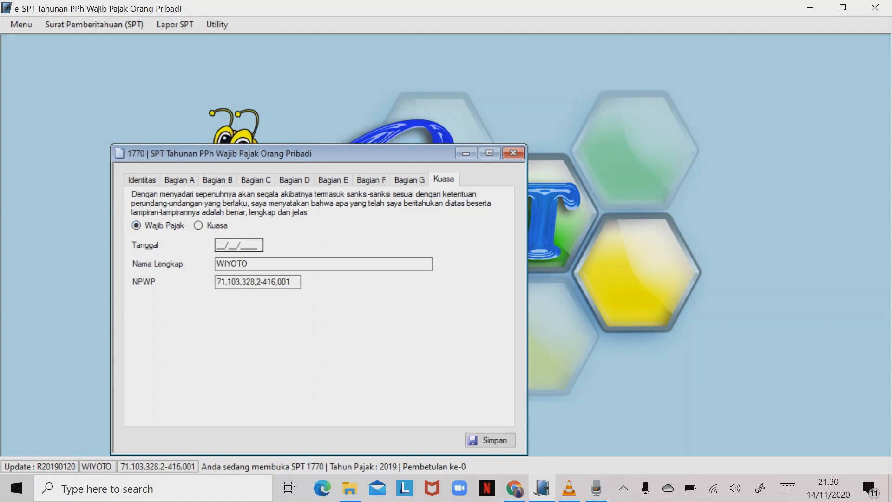
{"action": "left_click", "coordinate": [219, 245]}
{"action": "type", "text": "31/12/20"}
{"action": "type", "text": "19"}
{"action": "left_click", "coordinate": [490, 440]}
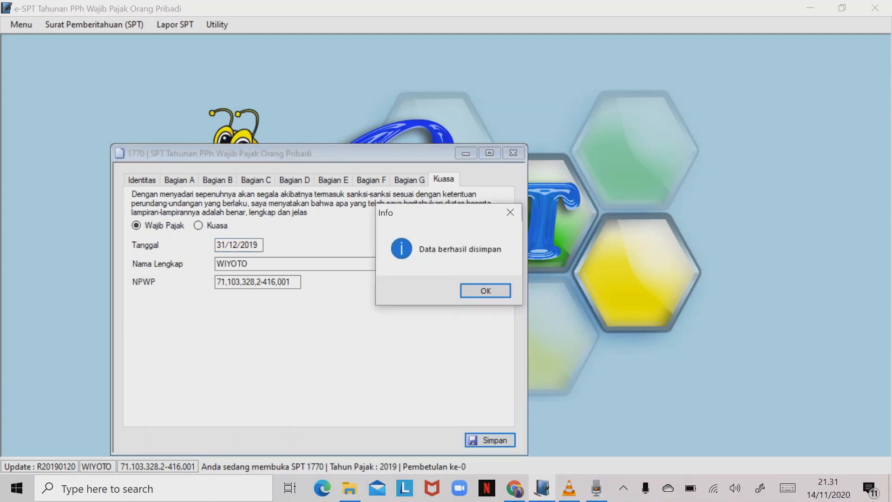
{"action": "key", "text": "Return"}
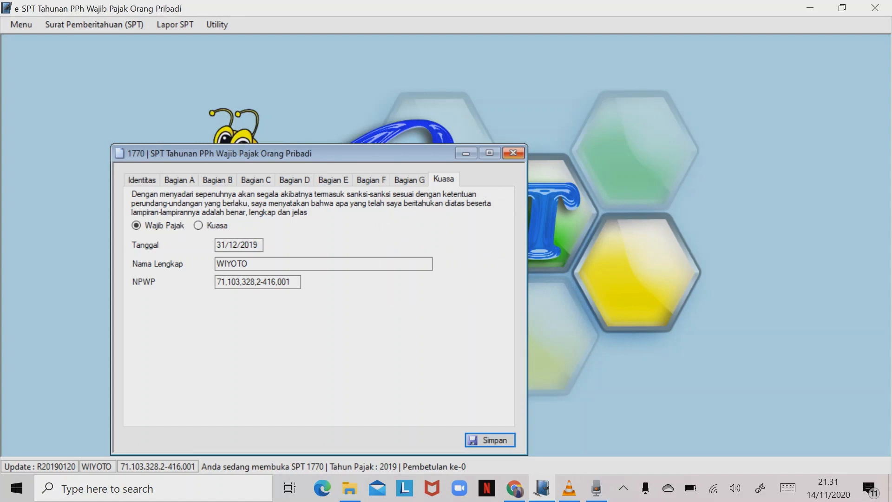
{"action": "left_click", "coordinate": [513, 153]}
{"action": "mouse_move", "coordinate": [569, 488]}
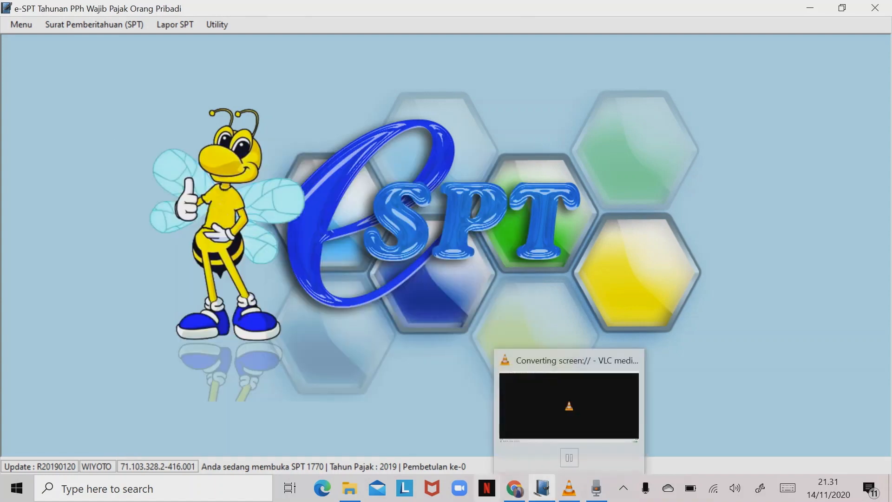